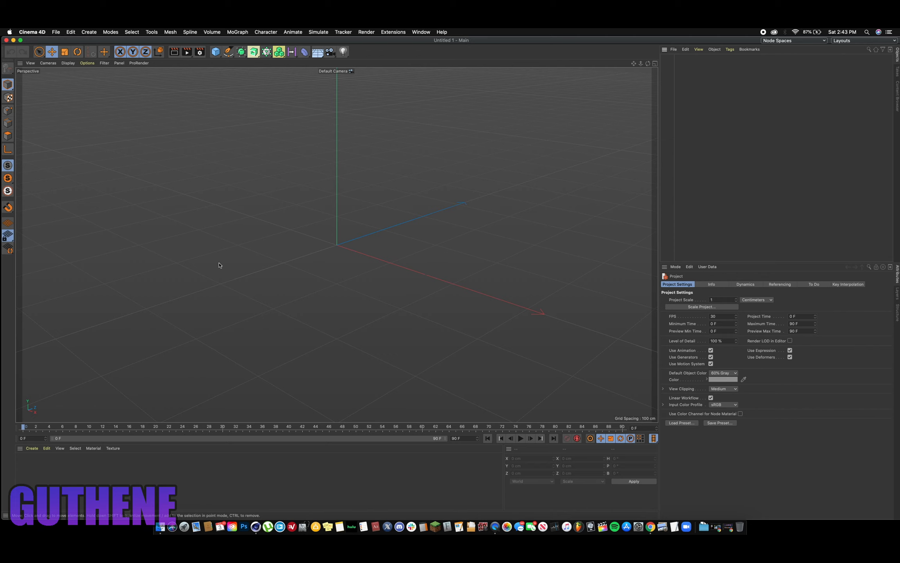
- Add a MoText object to the scene and set its text alignment to Middle
left_click(242, 31)
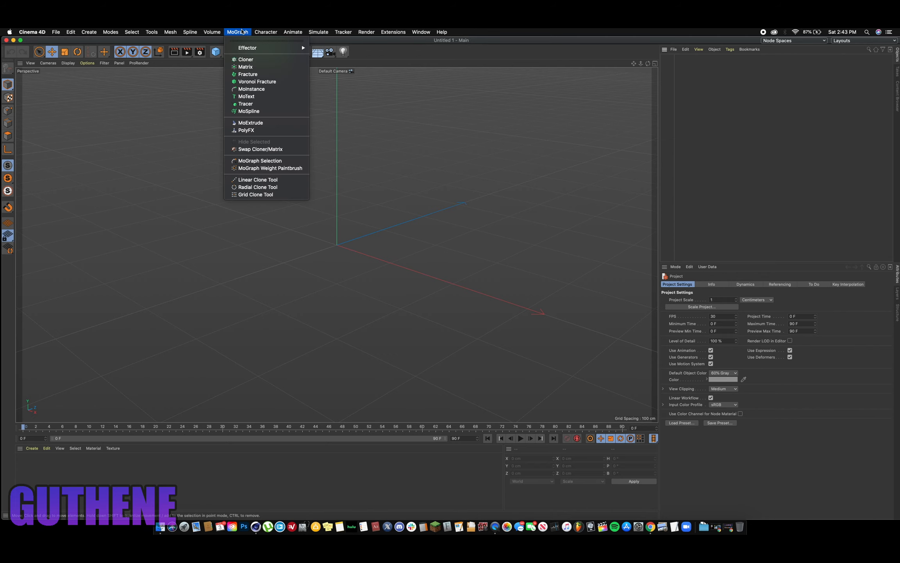
left_click(253, 100)
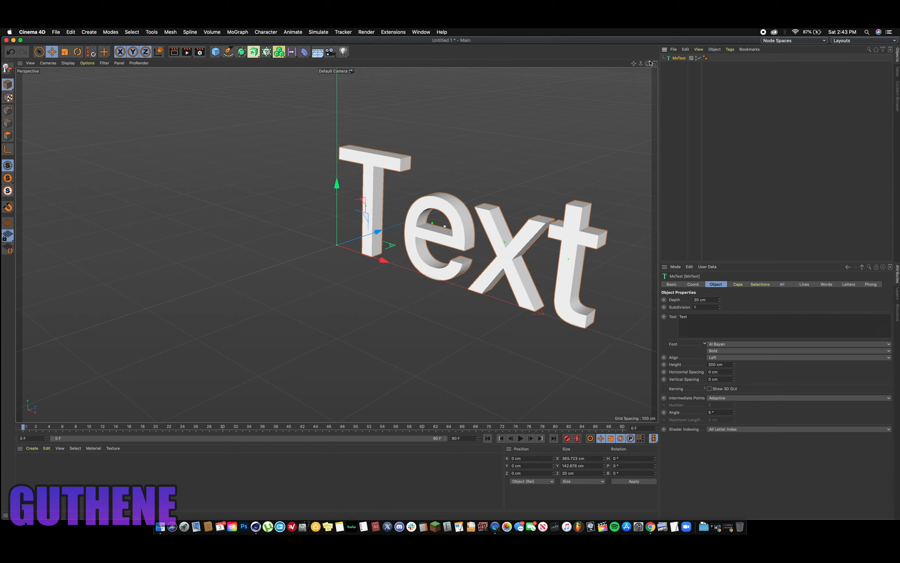
left_click_drag(647, 64, 616, 73)
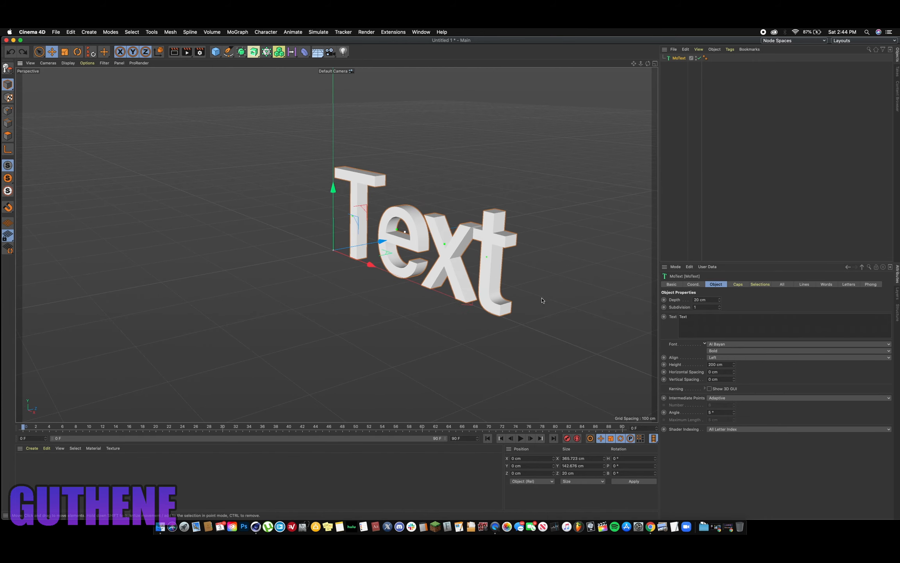
left_click(728, 357)
left_click(715, 371)
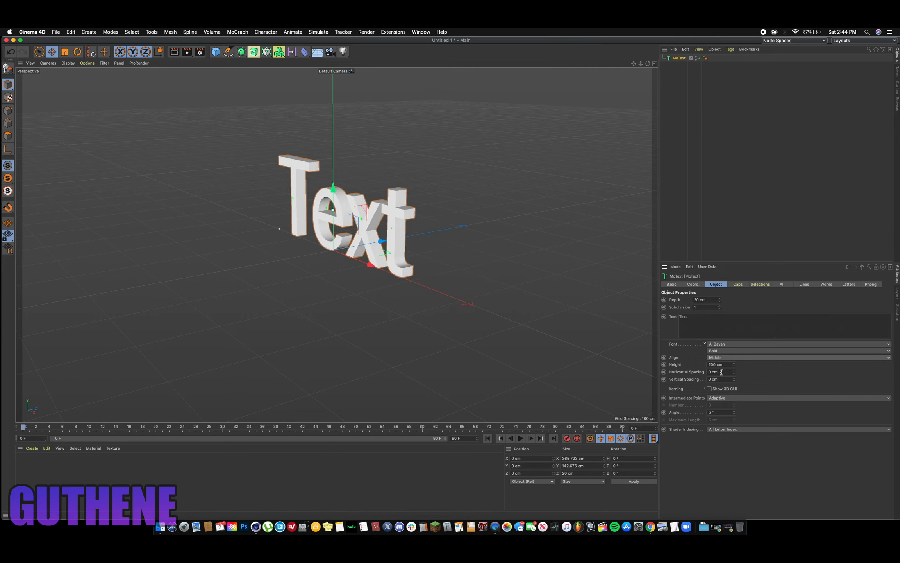
left_click_drag(648, 63, 640, 41)
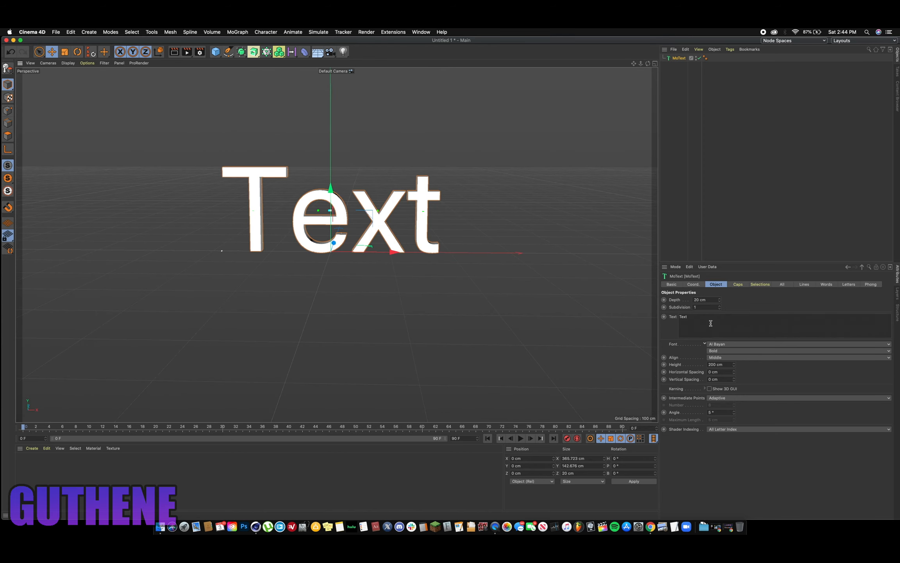
- Replace the MoText wording with GUTHENE and set its font to The Bold Font
left_click_drag(704, 319, 674, 317)
left_click(733, 302)
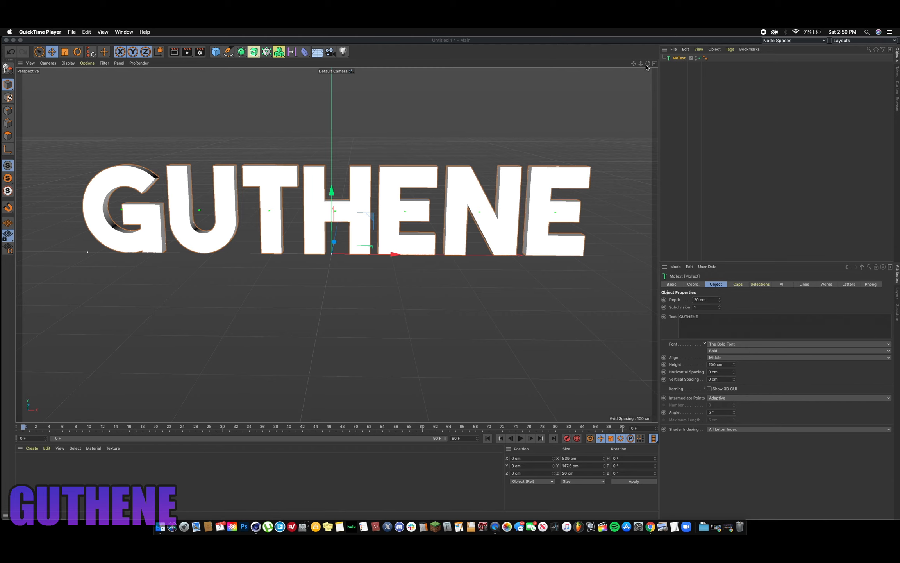
- Increase the extrusion depth of the GUTHENE text to 61 cm
mouse_move(647, 67)
left_mouse_down()
mouse_move(496, 75)
mouse_move(586, 87)
mouse_move(591, 102)
mouse_move(629, 106)
mouse_move(650, 70)
left_mouse_up()
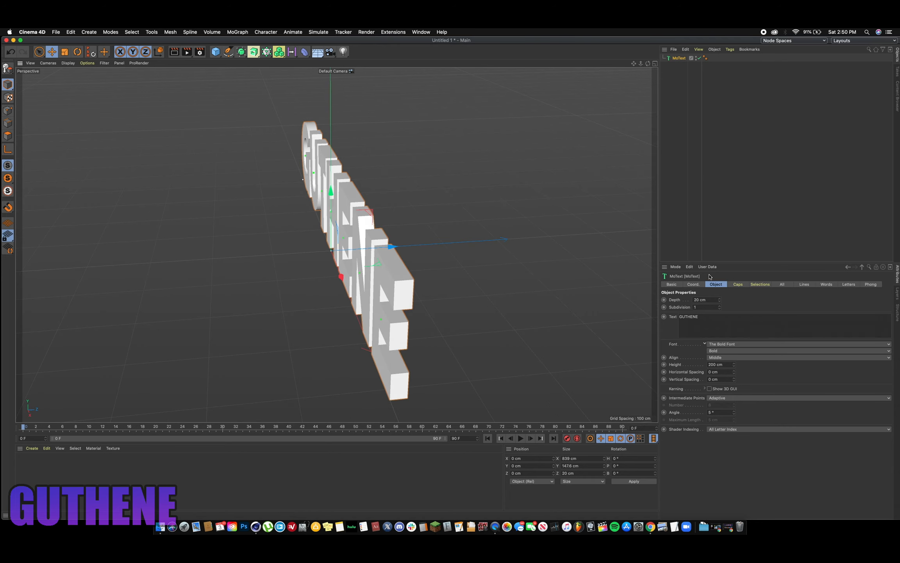
left_click_drag(720, 300, 740, 299)
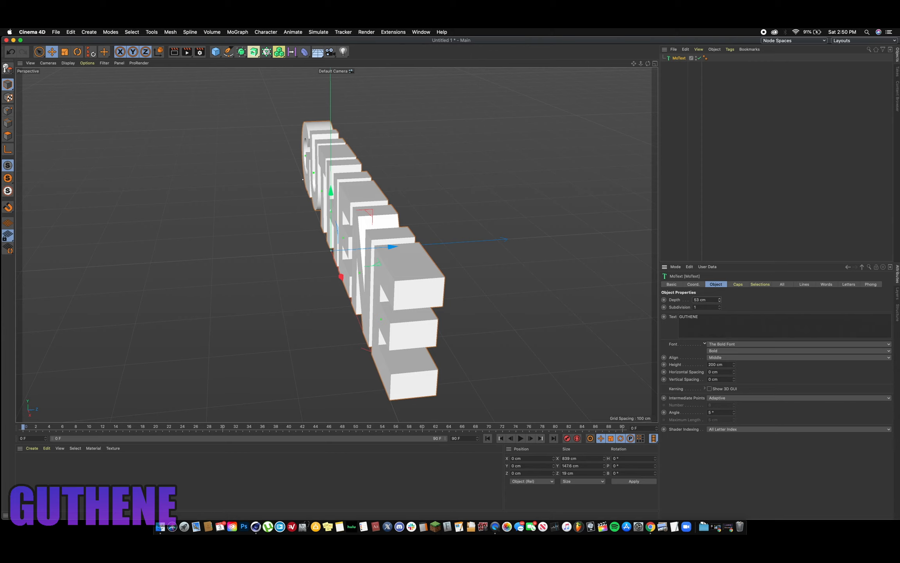
left_click_drag(648, 64, 731, 67)
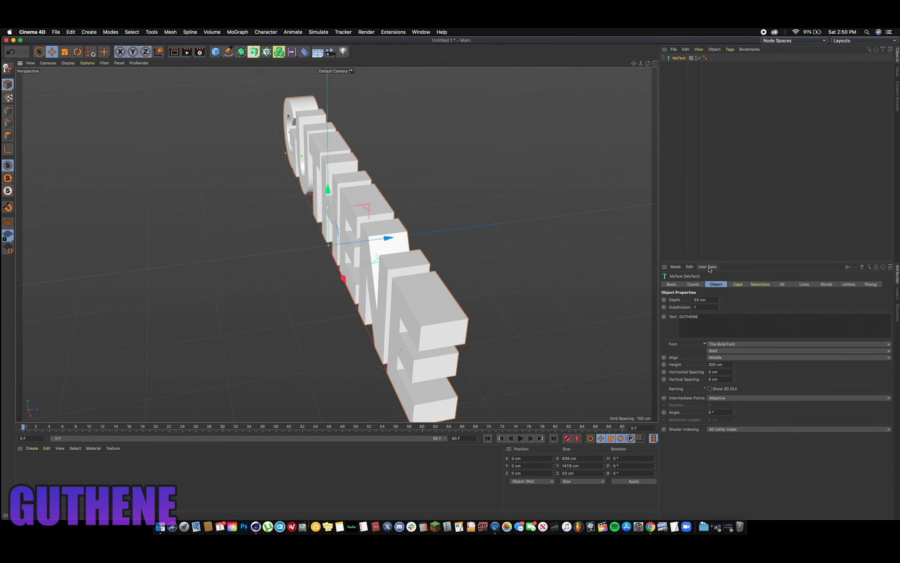
left_click(720, 298)
left_click_drag(720, 299, 719, 296)
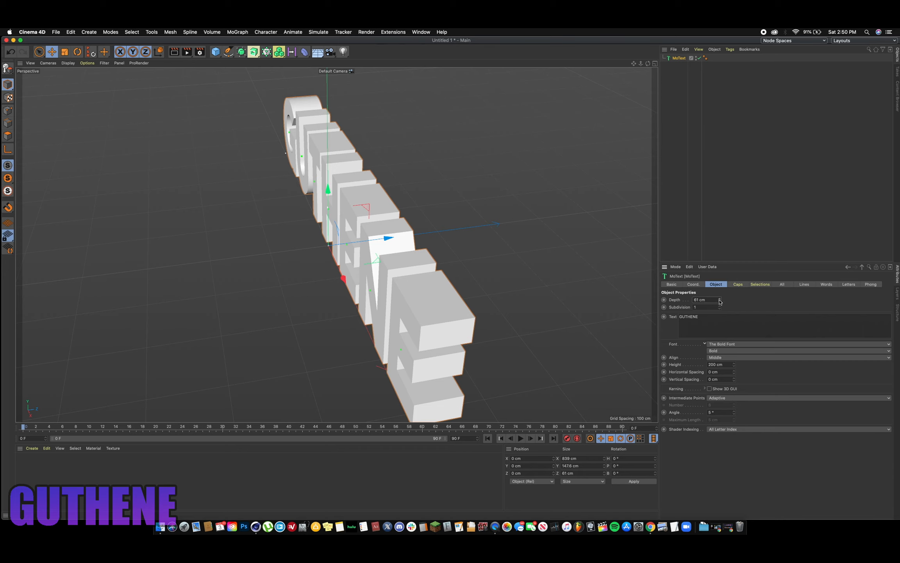
left_click_drag(647, 64, 726, 43)
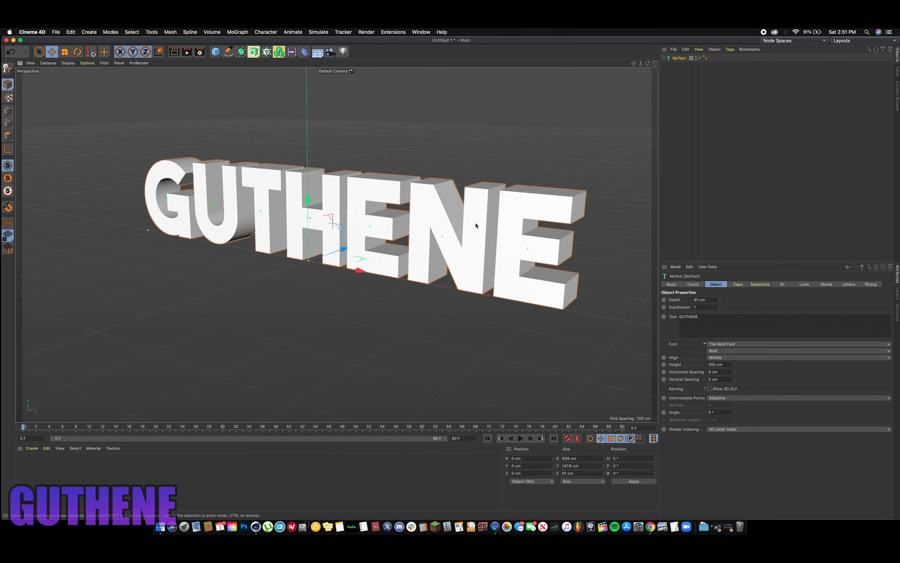
- Turn the text's start and end caps off and back on in its caps settings
left_click(738, 285)
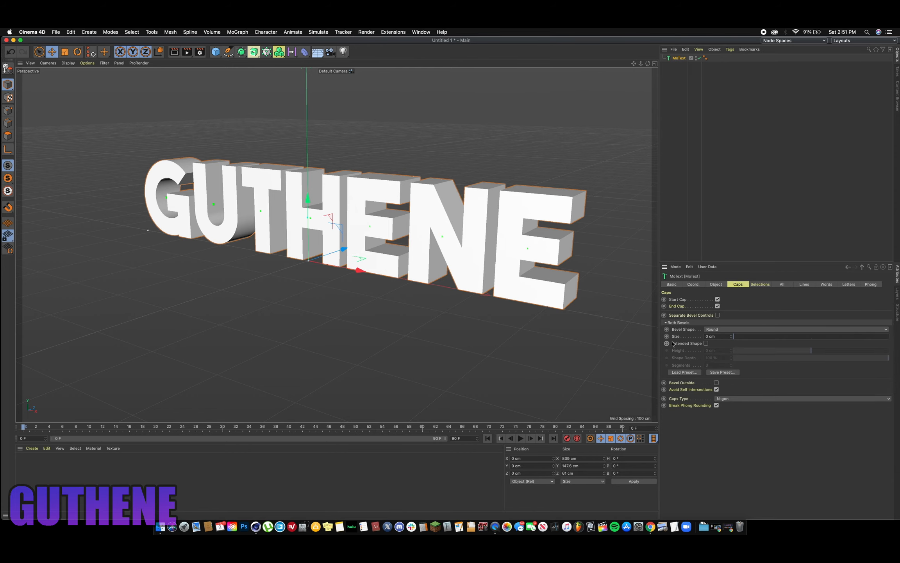
left_click(716, 306)
left_click(717, 300)
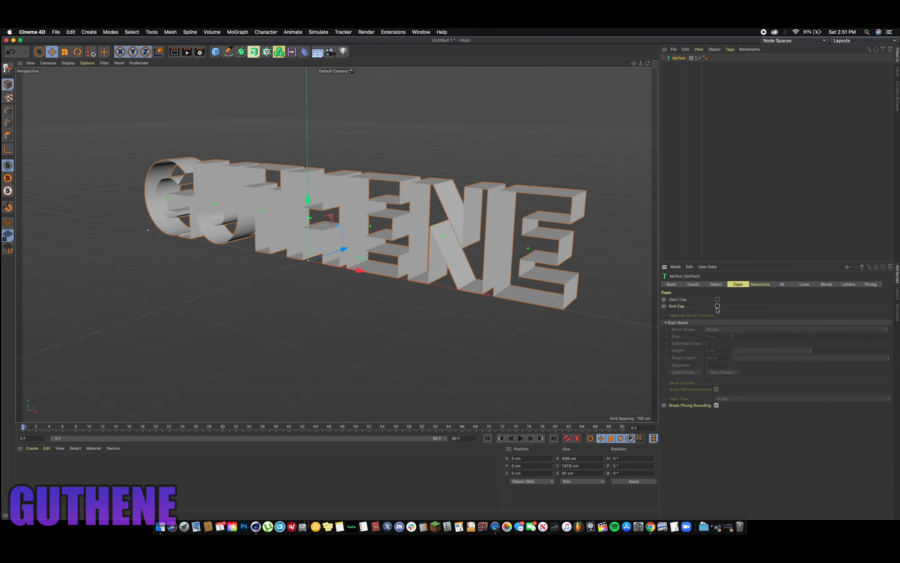
left_click(718, 299)
left_click(718, 306)
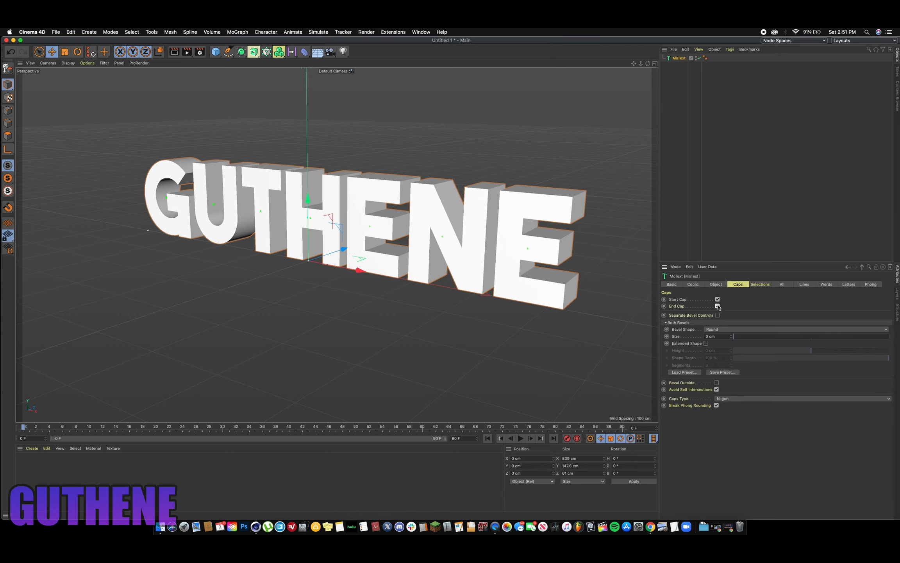
- Bevel both caps of the text with the Round shape at a size of about 1.91 cm and inspect the edges
left_click(725, 330)
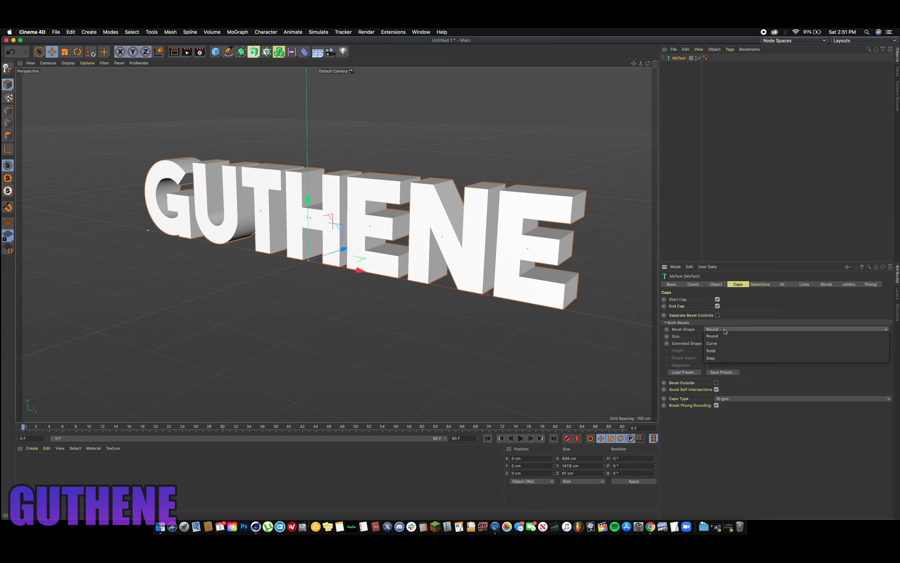
left_click(733, 336)
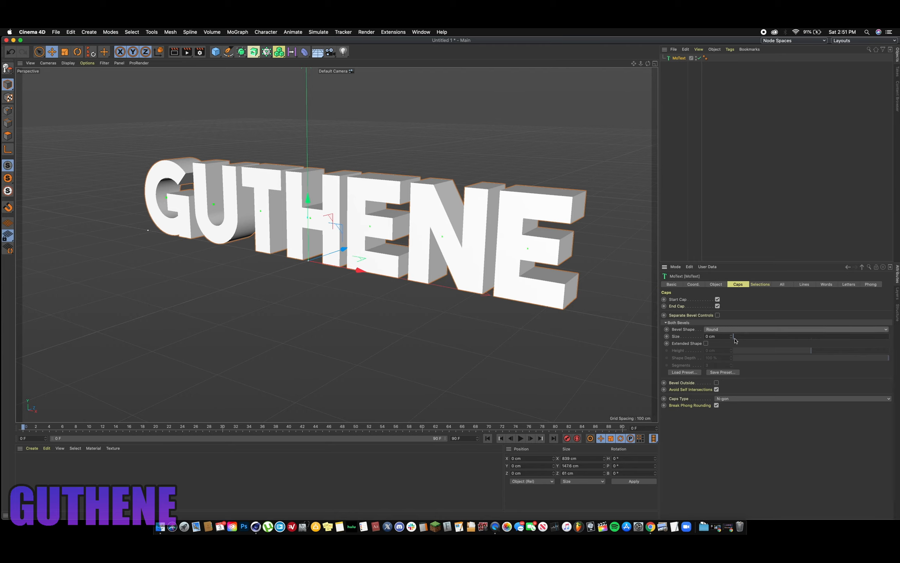
left_click_drag(734, 337, 736, 340)
right_click(734, 339)
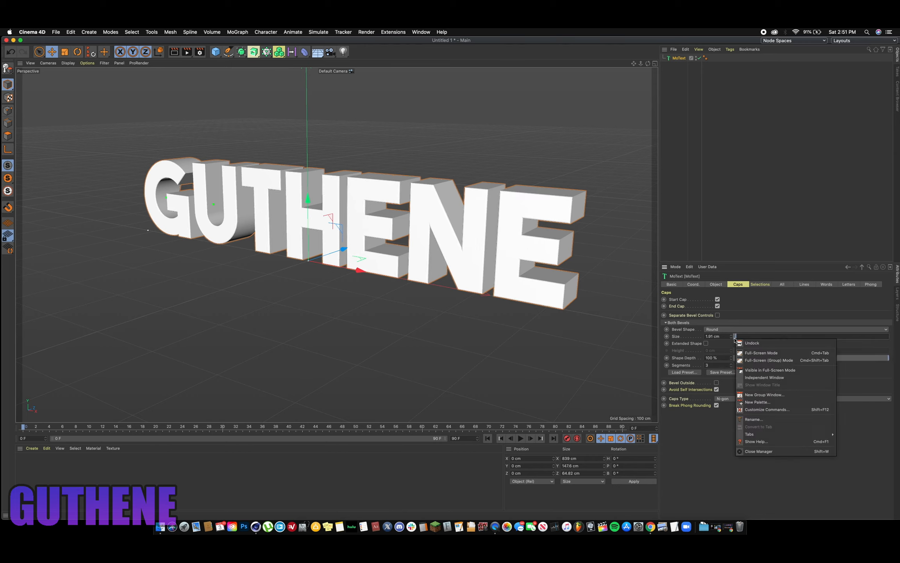
left_click(713, 493)
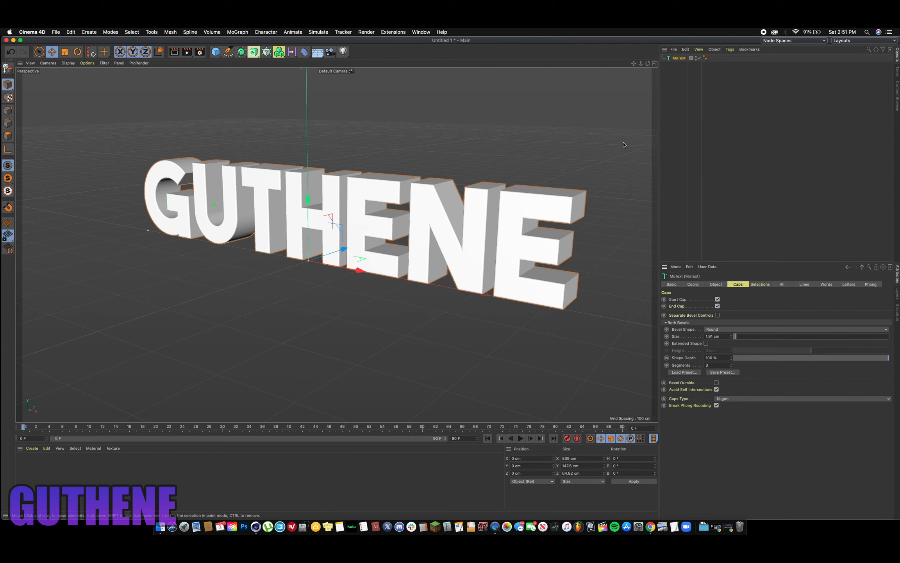
left_click_drag(640, 63, 582, 143)
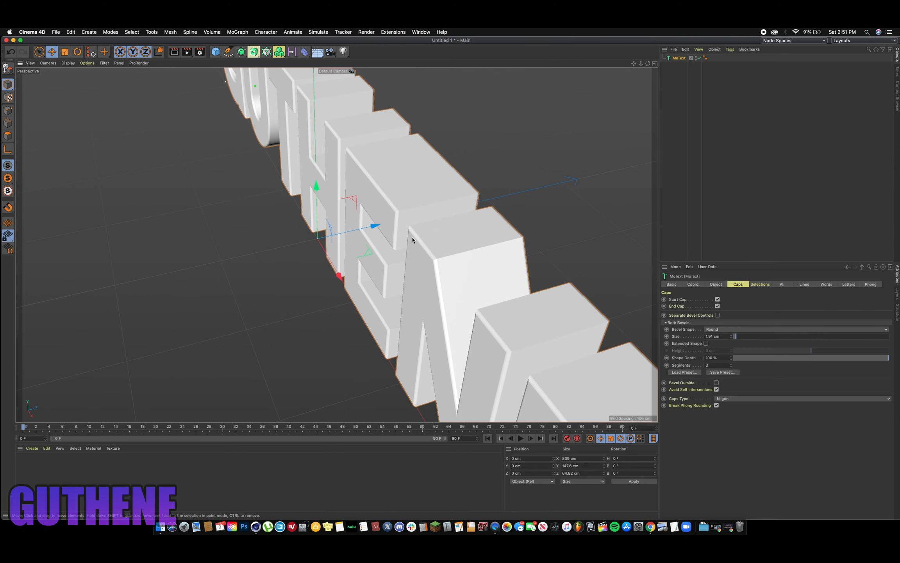
left_click_drag(648, 63, 738, 23)
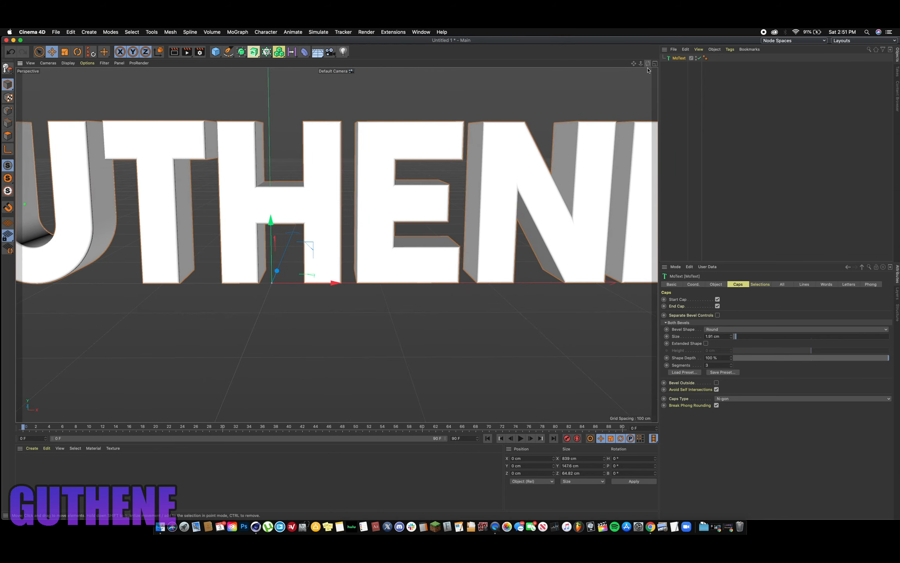
left_click_drag(641, 64, 598, 66)
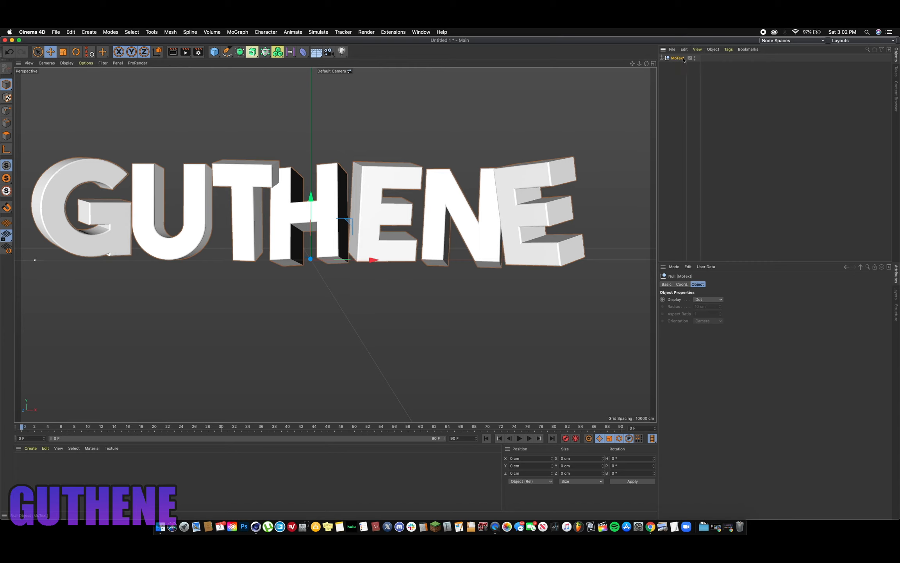
- Expand the converted text's hierarchy down to its separate letters and select the letter G
left_click(662, 58)
left_click(666, 65)
left_click(667, 72)
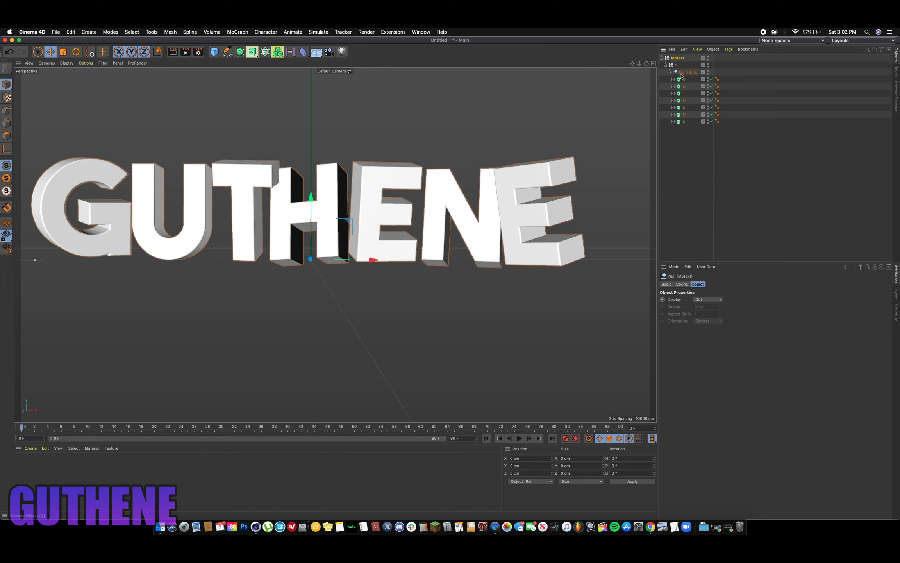
left_click_drag(365, 132, 391, 141, "alt")
left_click(46, 186)
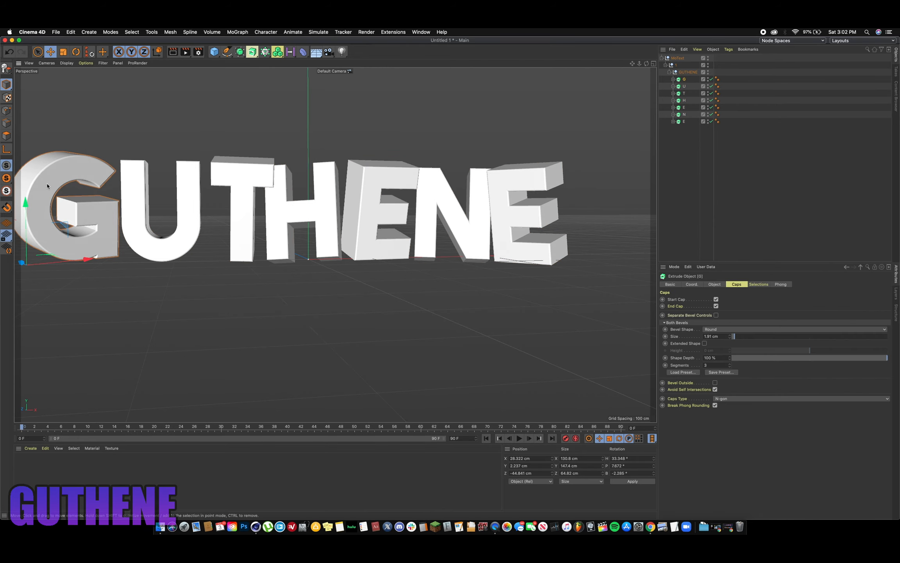
- Try rotating the letter G around its vertical axis
left_click_drag(647, 63, 649, 65)
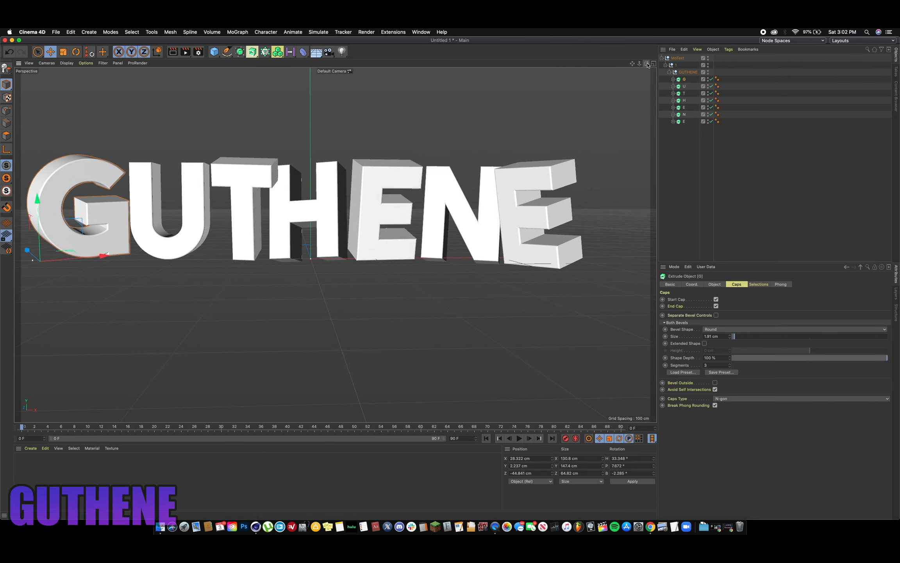
left_click(76, 52)
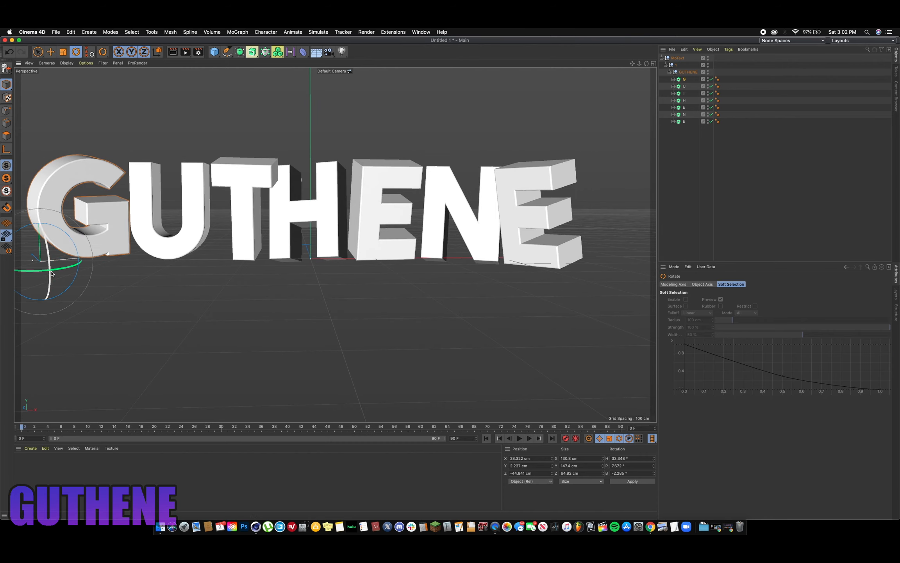
left_click_drag(55, 270, 101, 253)
left_click(52, 52)
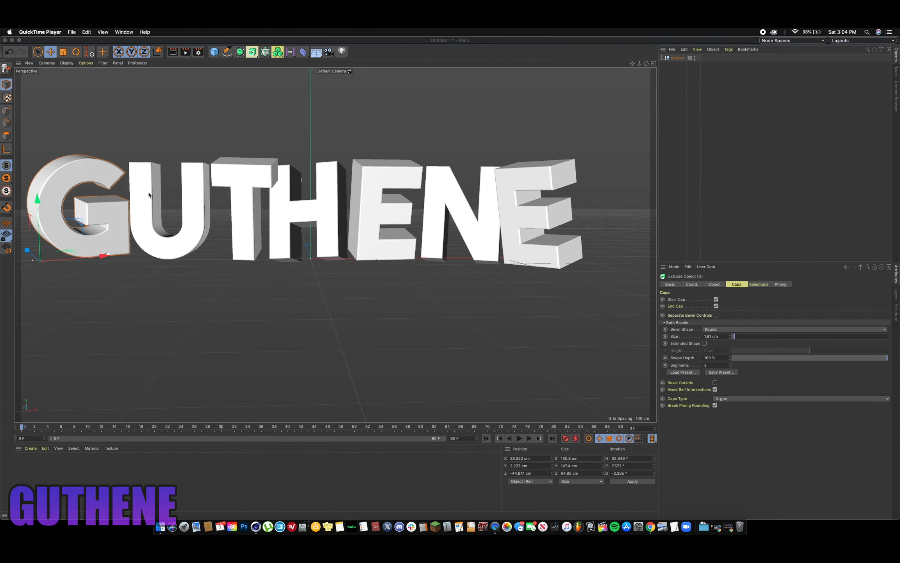
- Select the letters U, T, H and E in turn and return the selection to G
left_click(136, 183)
left_click(136, 181)
left_click(232, 177)
left_click(320, 195)
left_click(367, 173)
mouse_move(646, 63)
left_mouse_down()
mouse_move(616, 96)
mouse_move(641, 60)
mouse_move(629, 68)
mouse_move(646, 63)
left_mouse_up()
left_click(84, 177)
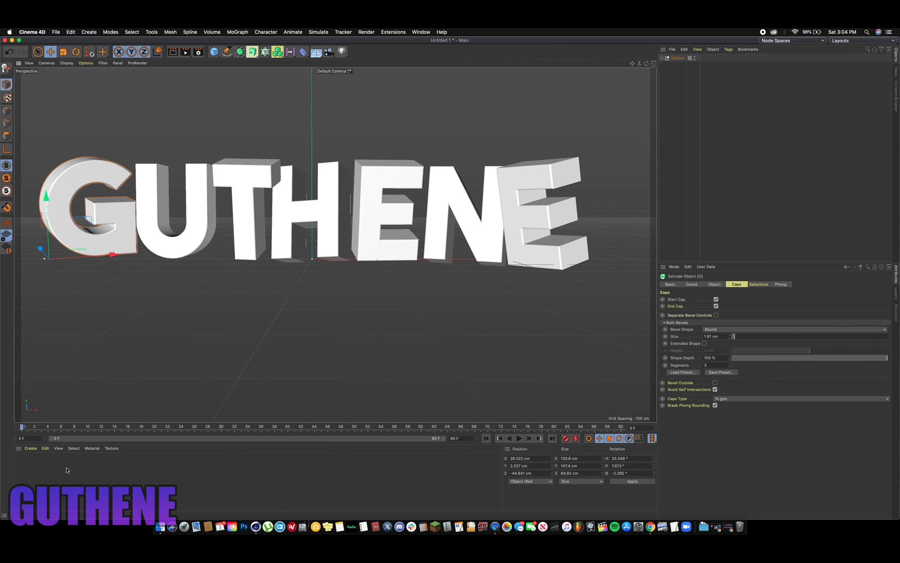
- Create a new material and set its color to a strong blue with a hue of 210°
left_click(36, 470)
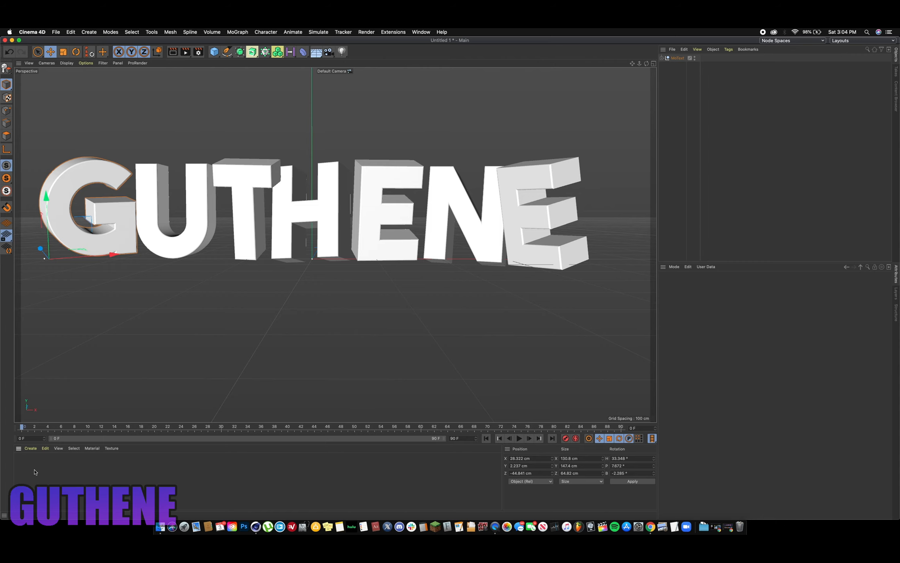
double_click(34, 471)
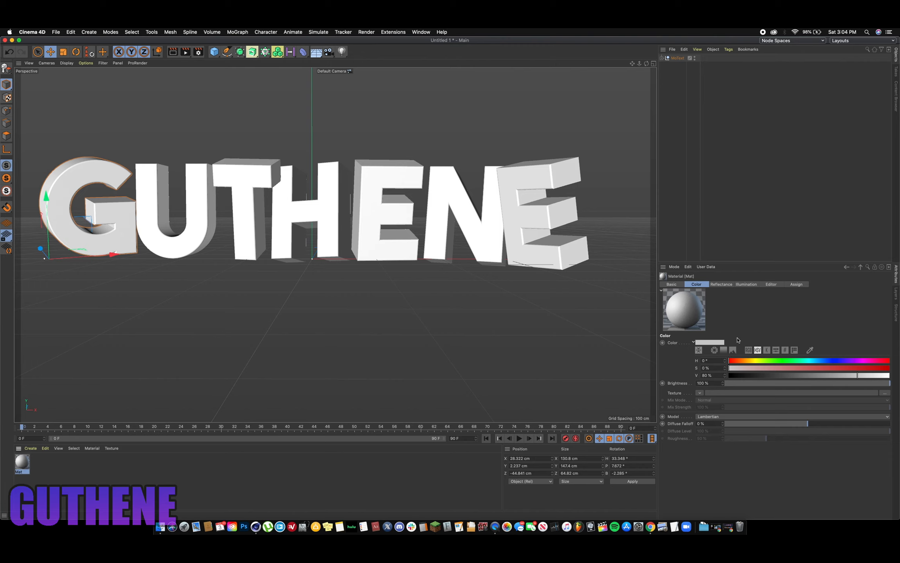
left_click(728, 351)
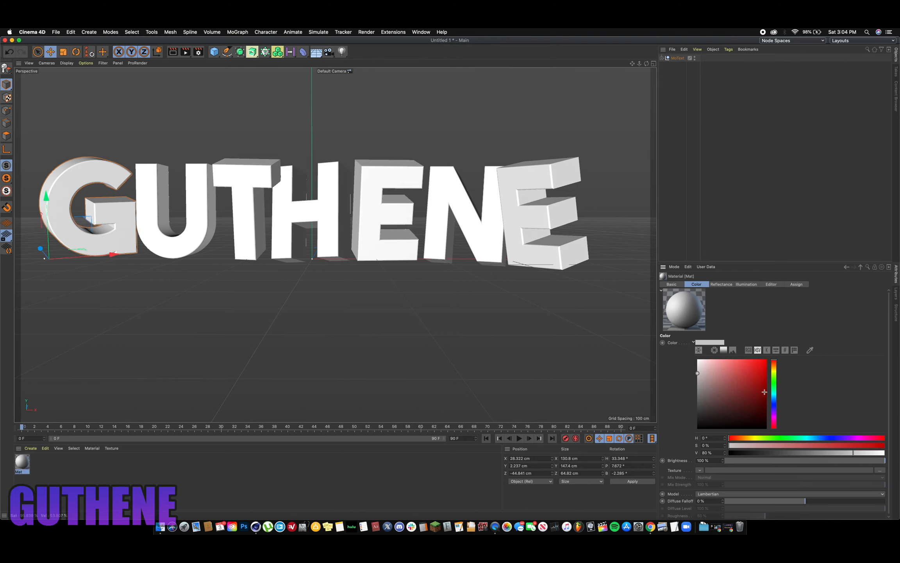
left_click(774, 399)
left_click(759, 368)
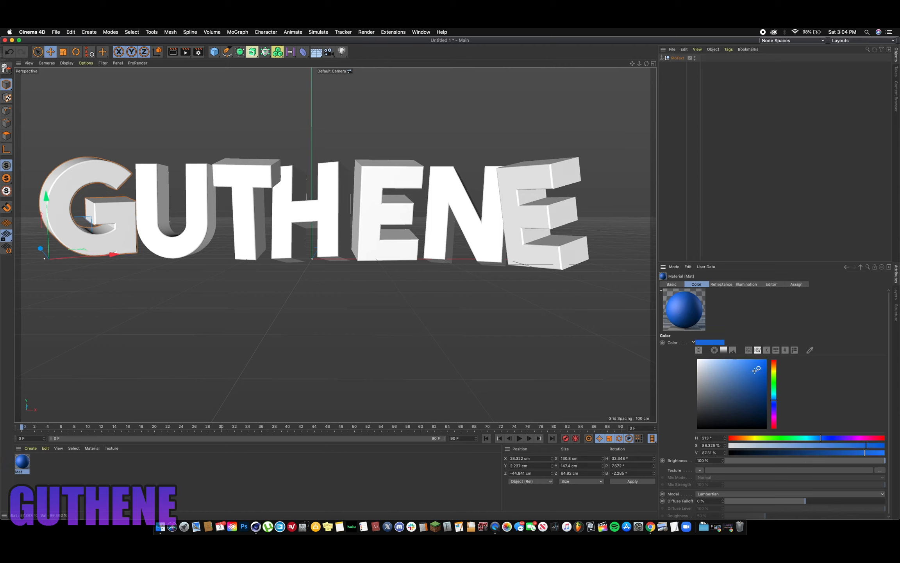
left_click(774, 399)
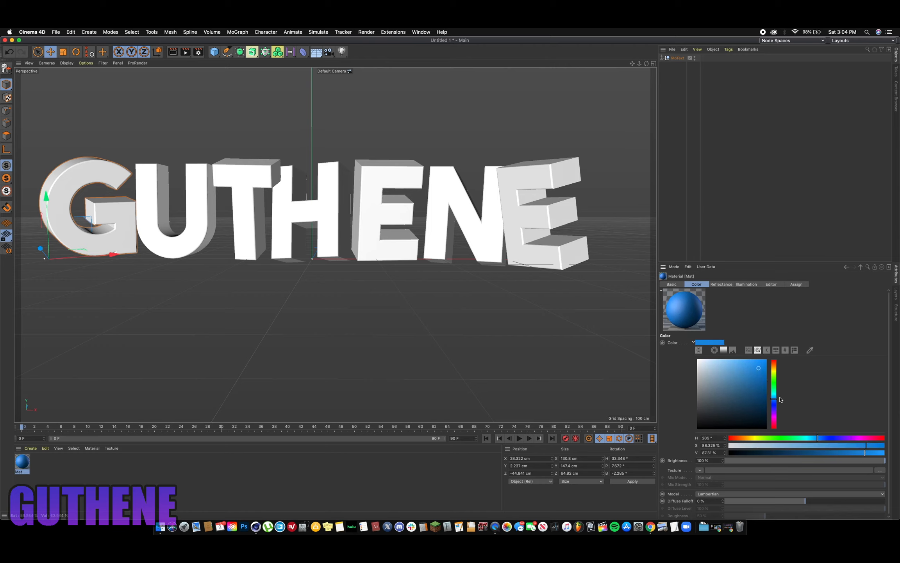
left_click(775, 400)
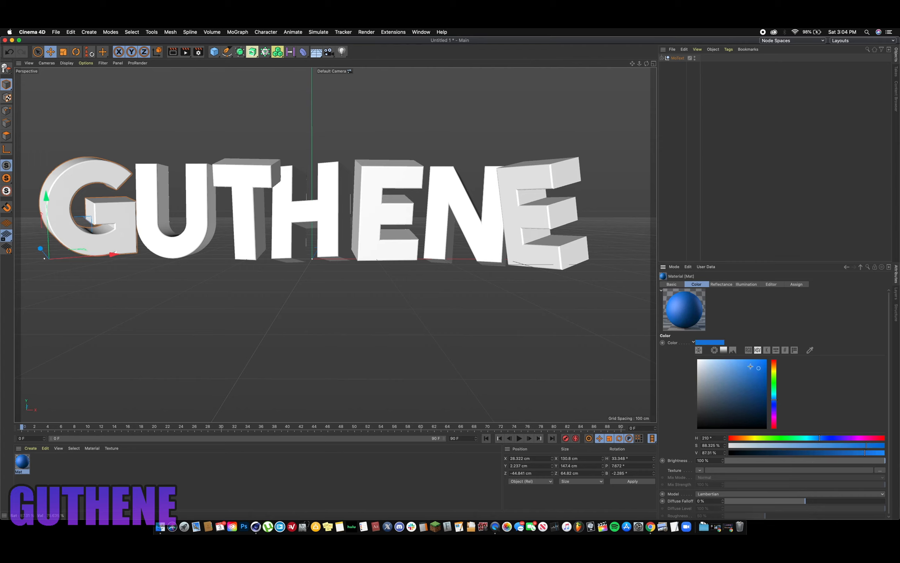
left_click(754, 368)
- Create a second material and set its color to a bright teal with hue 175°, saturation about 81% and value about 82%
left_click(72, 481)
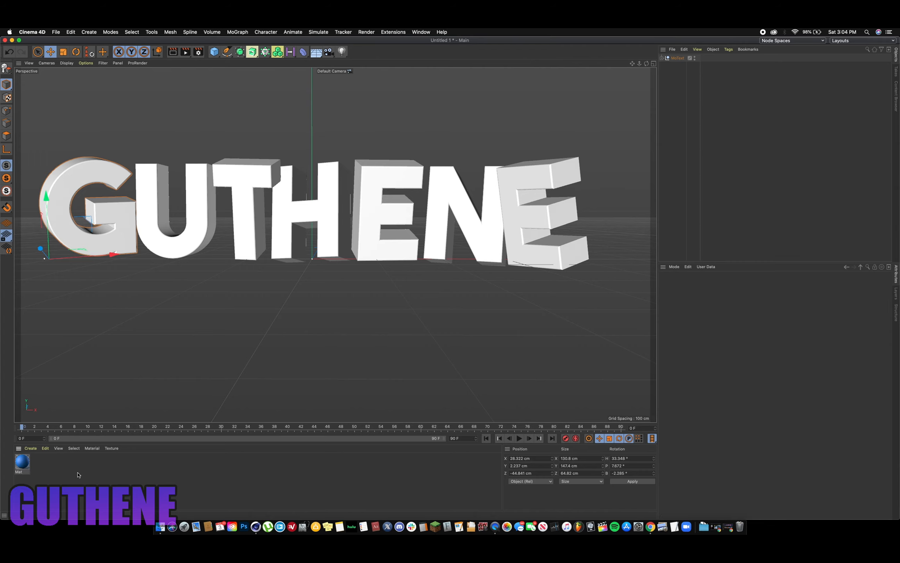
double_click(39, 472)
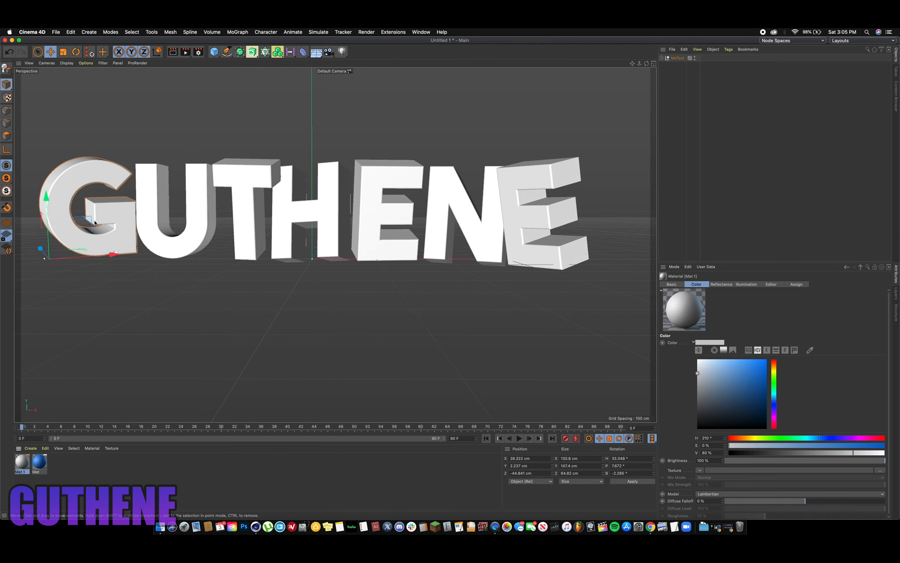
double_click(22, 462)
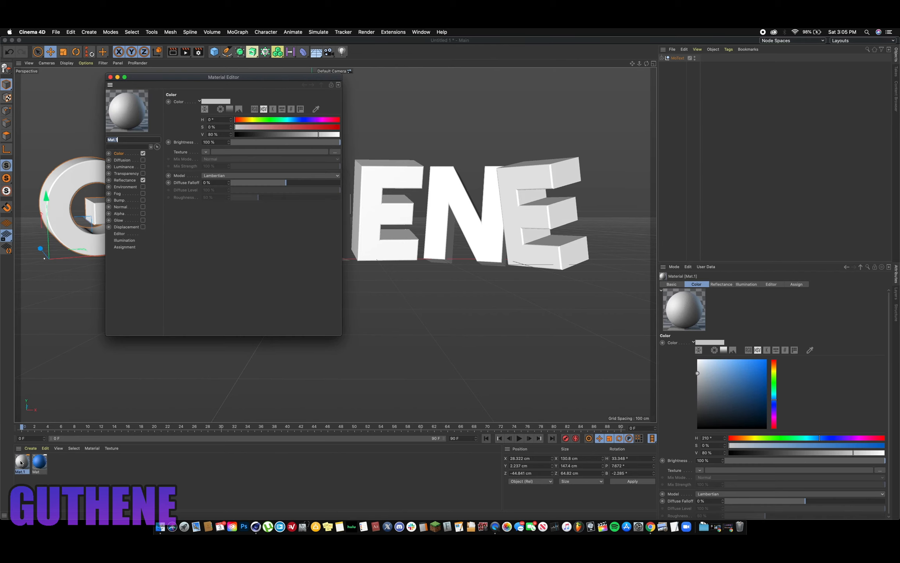
left_click(230, 109)
left_click(252, 132)
left_click(249, 149)
left_click(245, 134)
left_click(250, 141)
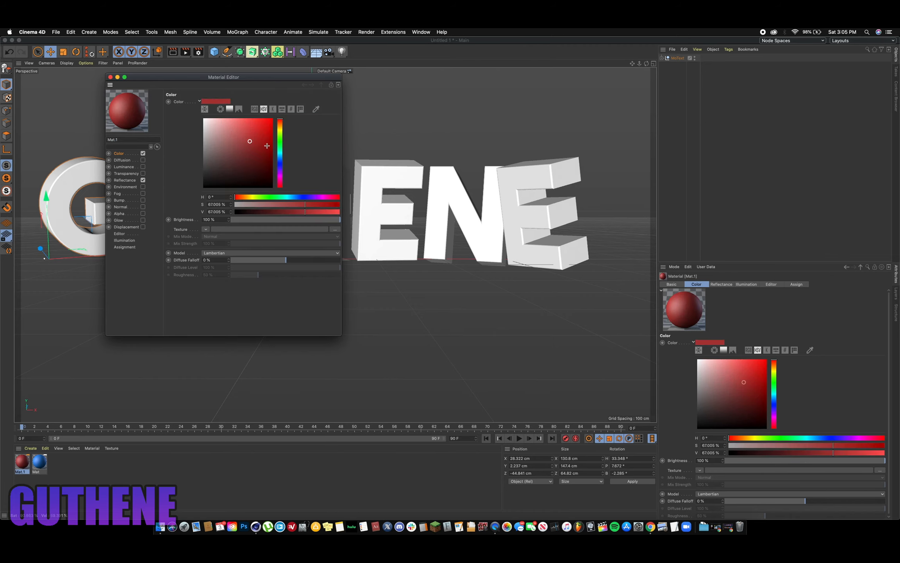
left_click(280, 150)
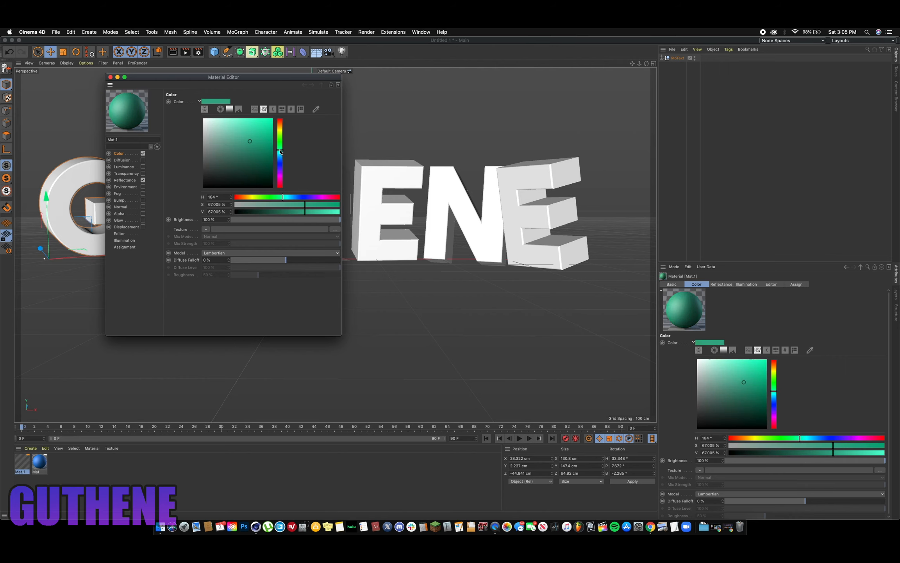
left_click(259, 139)
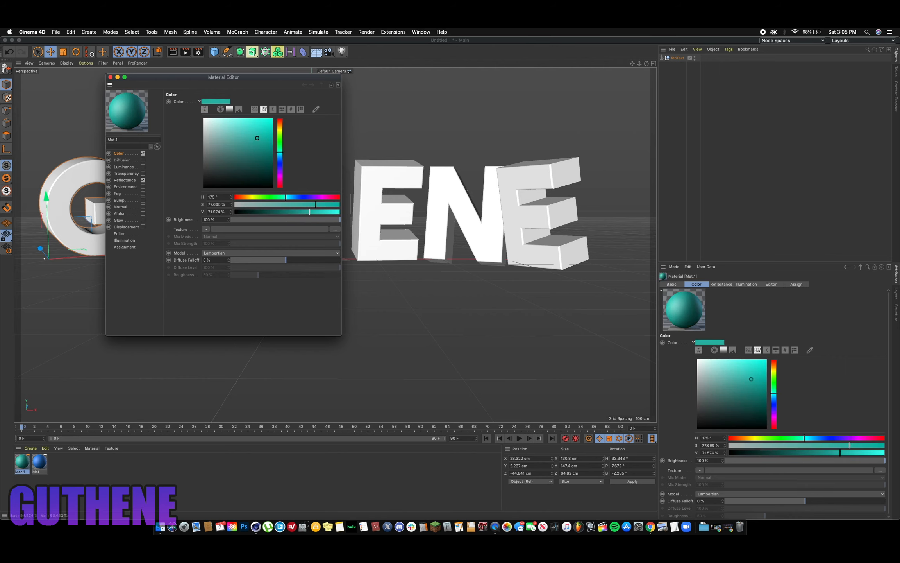
left_click(259, 132)
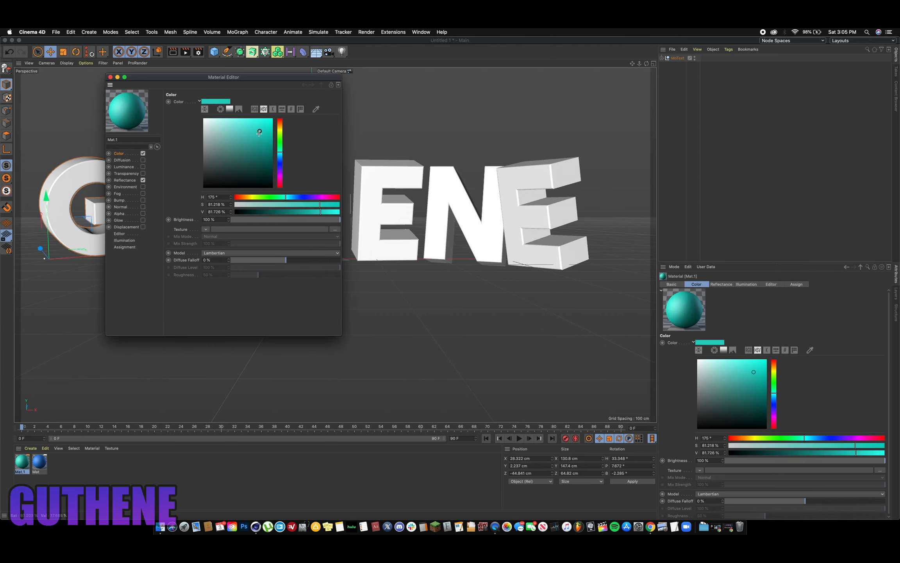
left_click_drag(113, 78, 113, 77)
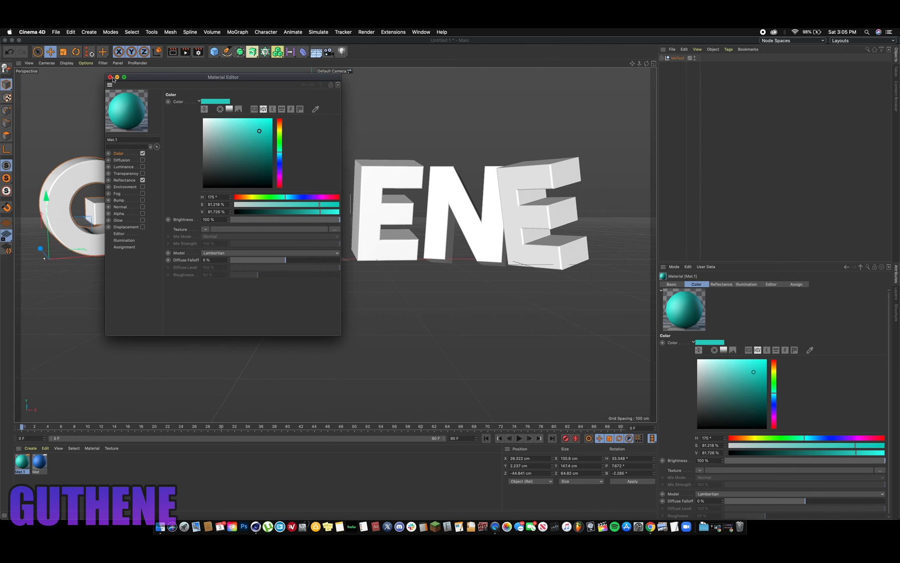
left_click(110, 77)
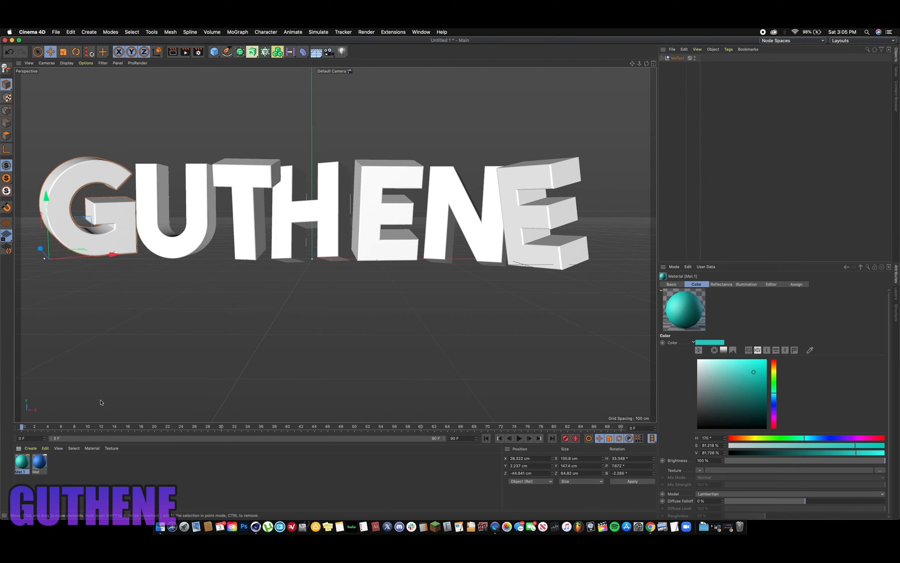
- Apply the blue material to the letters G, T and both Es of the GUTHENE text
left_click(47, 470)
left_click_drag(38, 464, 66, 218)
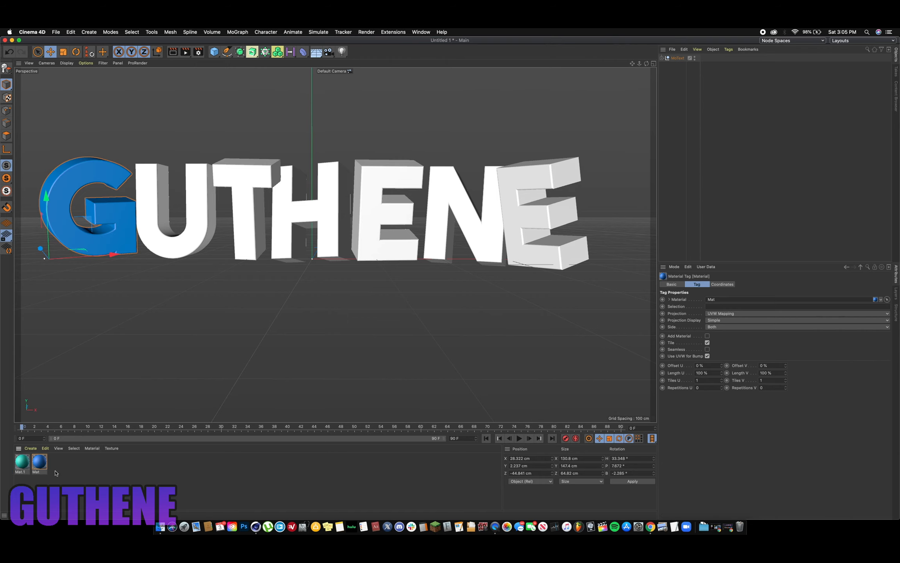
left_click_drag(39, 470, 237, 236)
left_click_drag(43, 464, 374, 205)
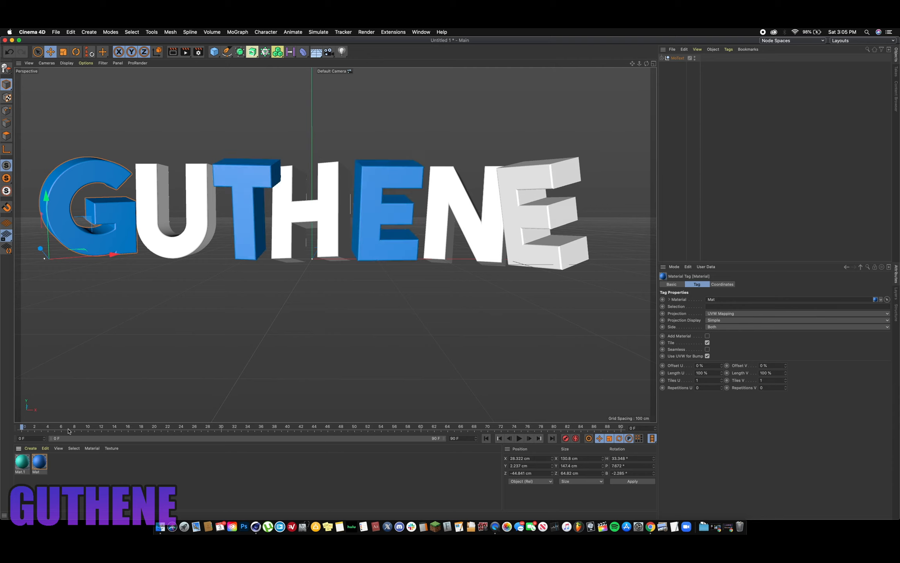
left_click_drag(43, 461, 519, 201)
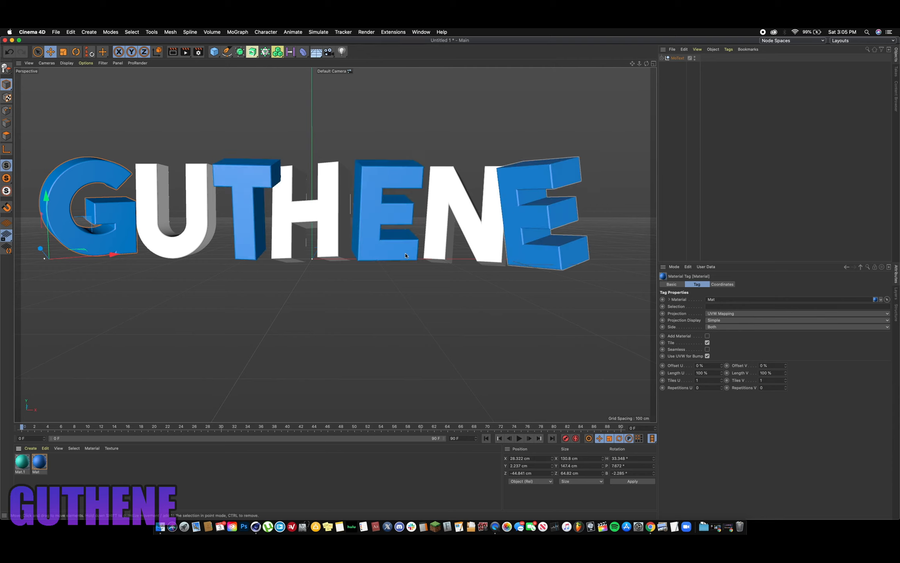
- Apply the teal material to the letters U, H and N
left_click_drag(29, 471, 170, 241)
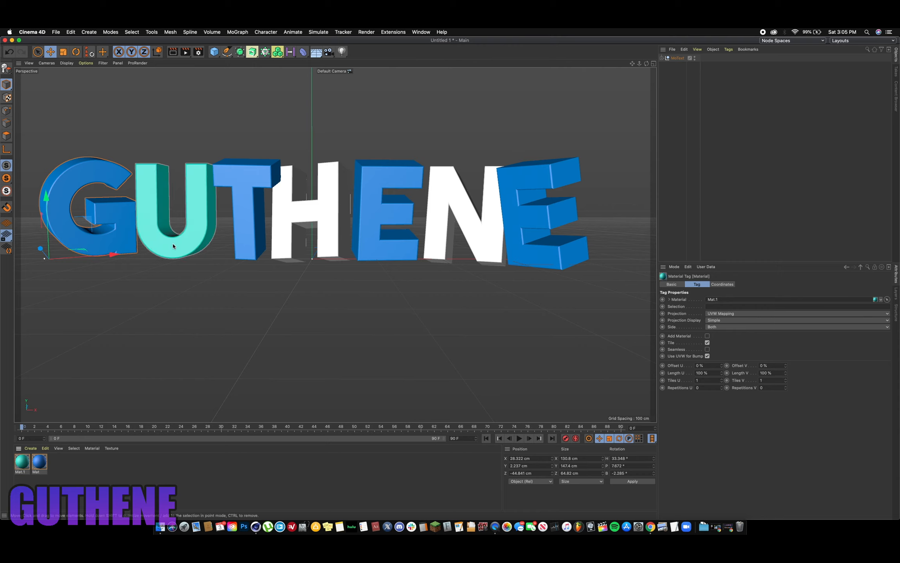
left_click_drag(23, 461, 285, 219)
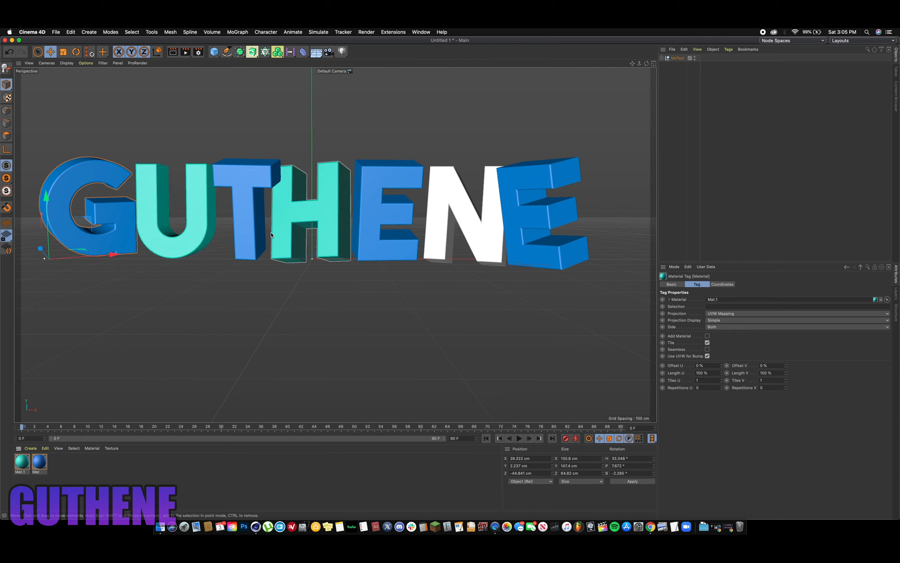
left_click_drag(26, 458, 453, 190)
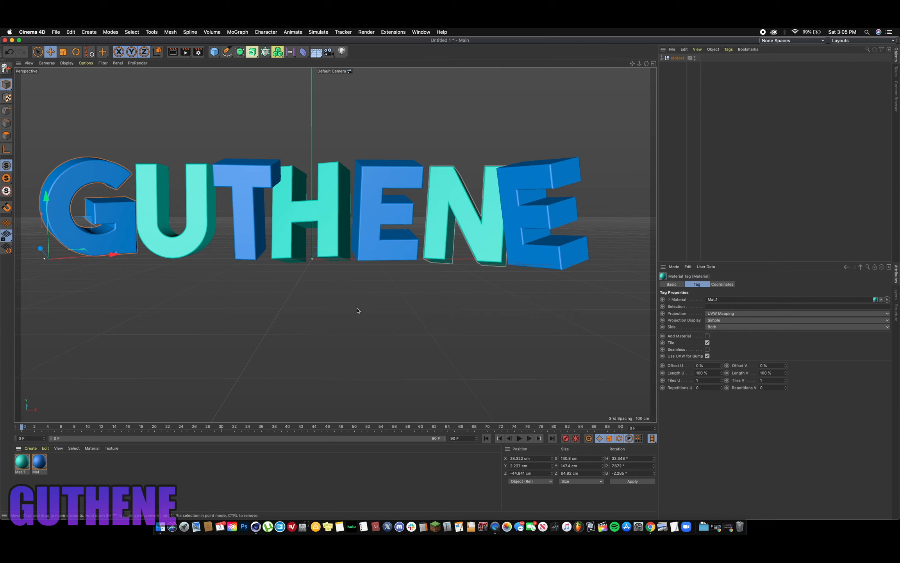
- Merge the Lightroom V2.c4d project from the Mondaze Lightroom V2 folder into the scene
left_click_drag(647, 64, 171, 75)
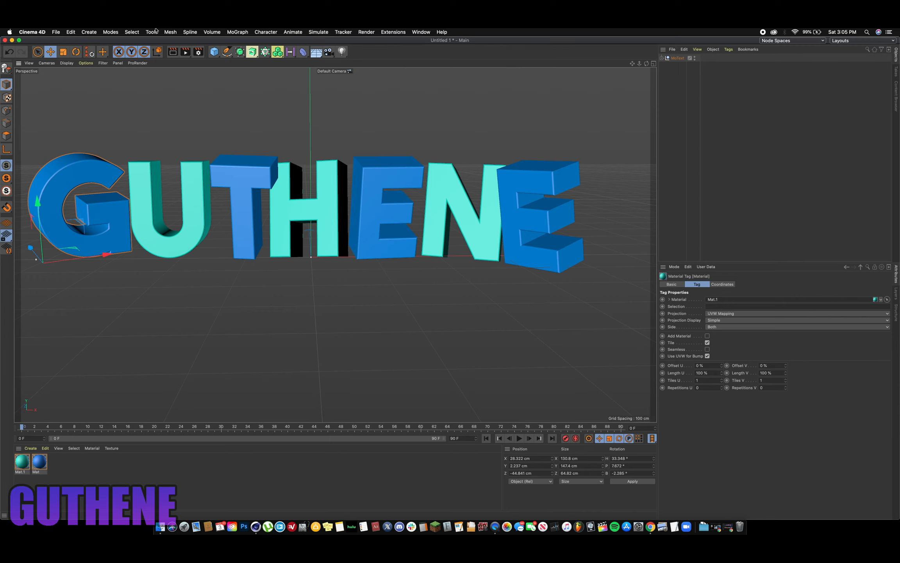
left_click(56, 32)
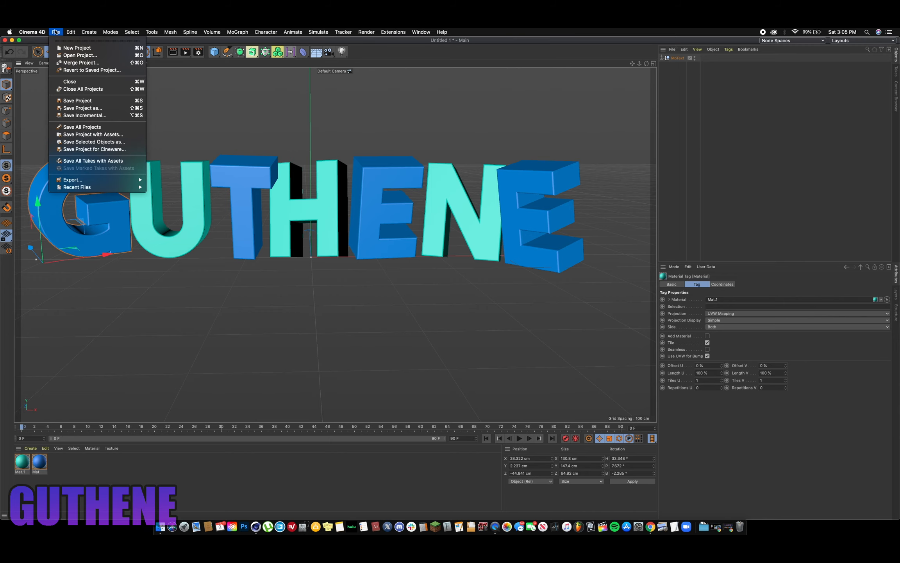
left_click(79, 64)
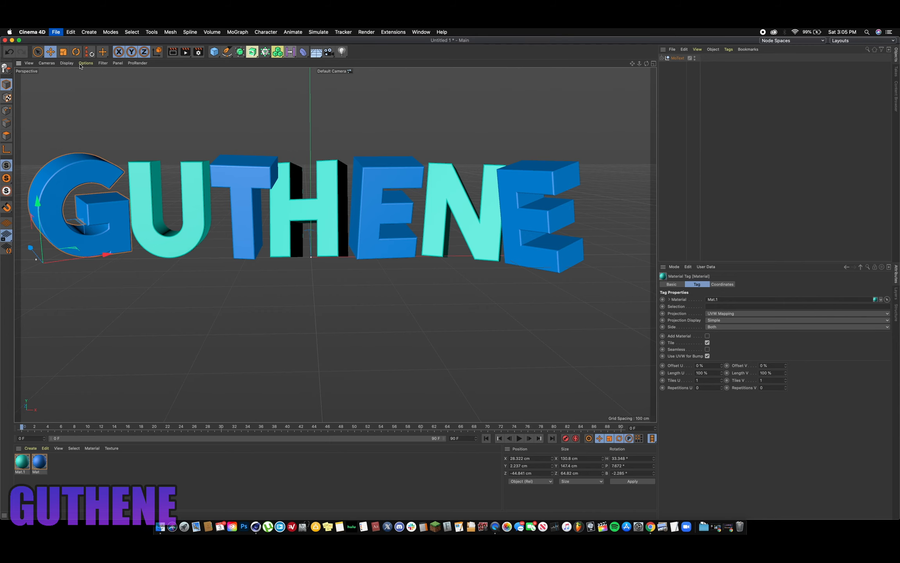
scroll(472, 190, "down", 3)
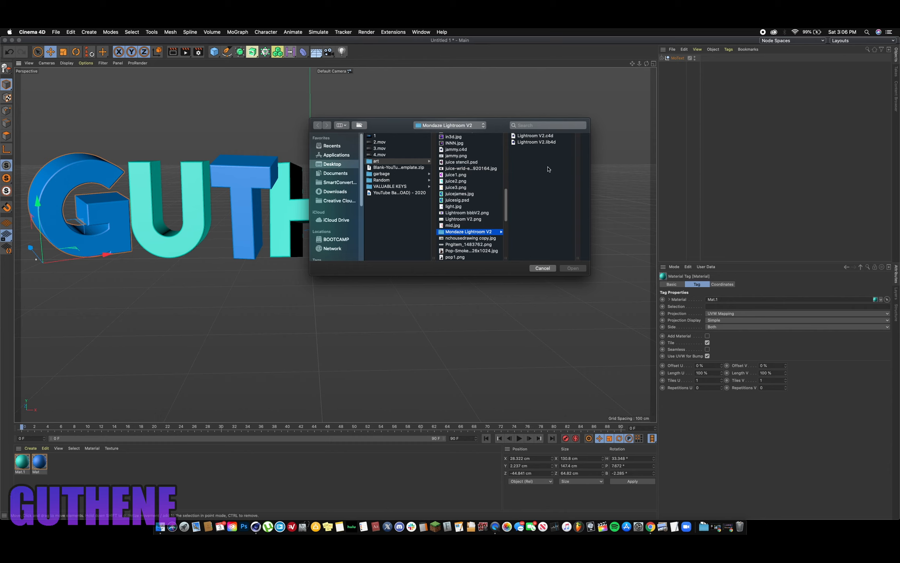
left_click(536, 136)
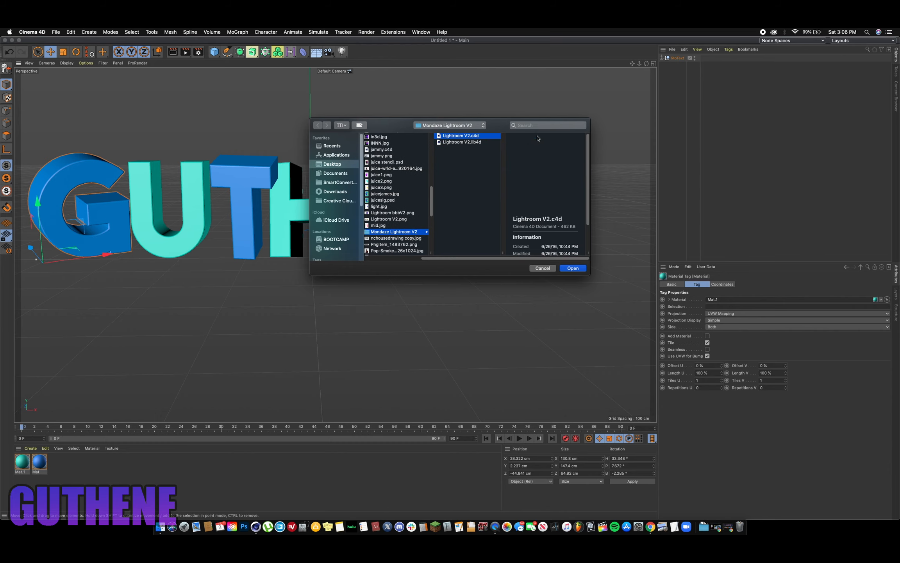
left_click(573, 268)
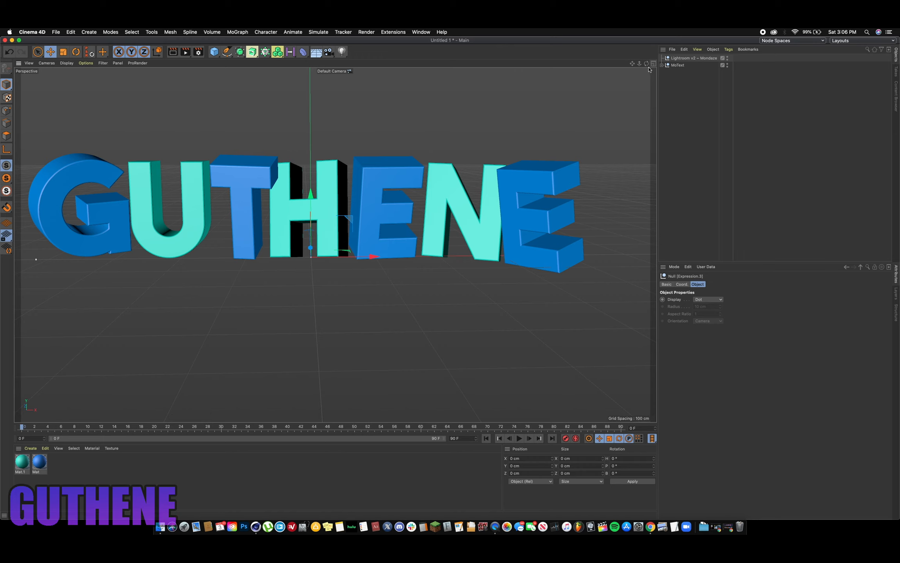
- Add a light to the scene and move it in front of the text to a Z position of about -454 cm
left_click_drag(648, 66, 647, 66)
left_click(342, 51)
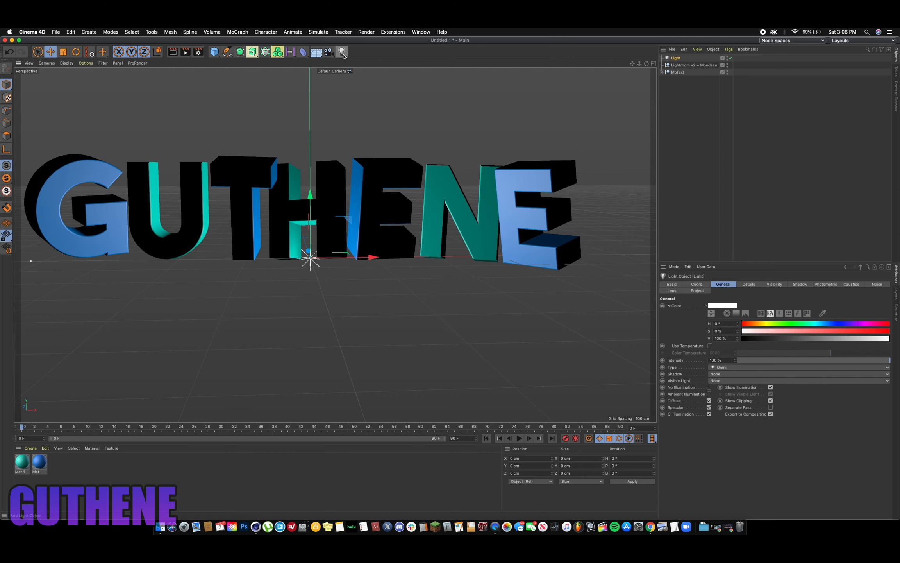
left_click_drag(647, 63, 164, 151)
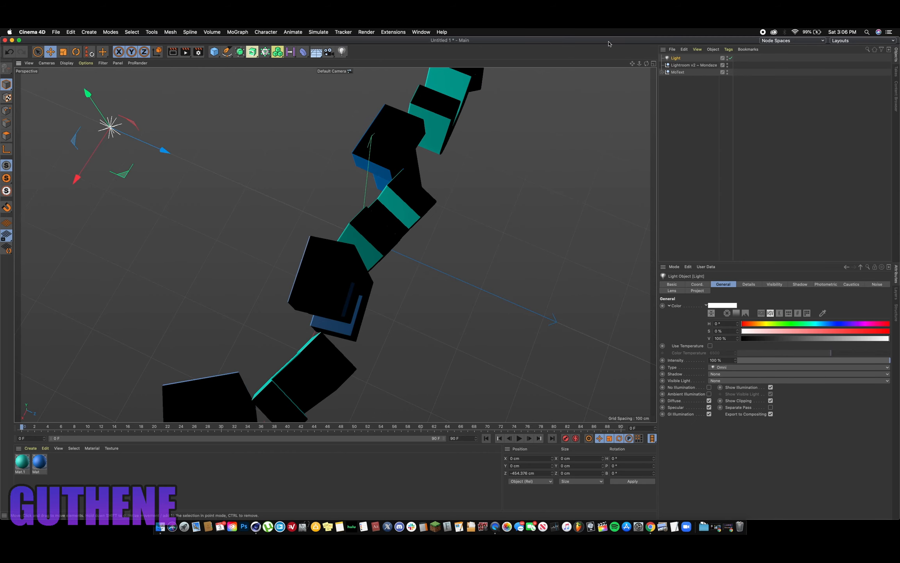
left_click_drag(647, 64, 750, 20)
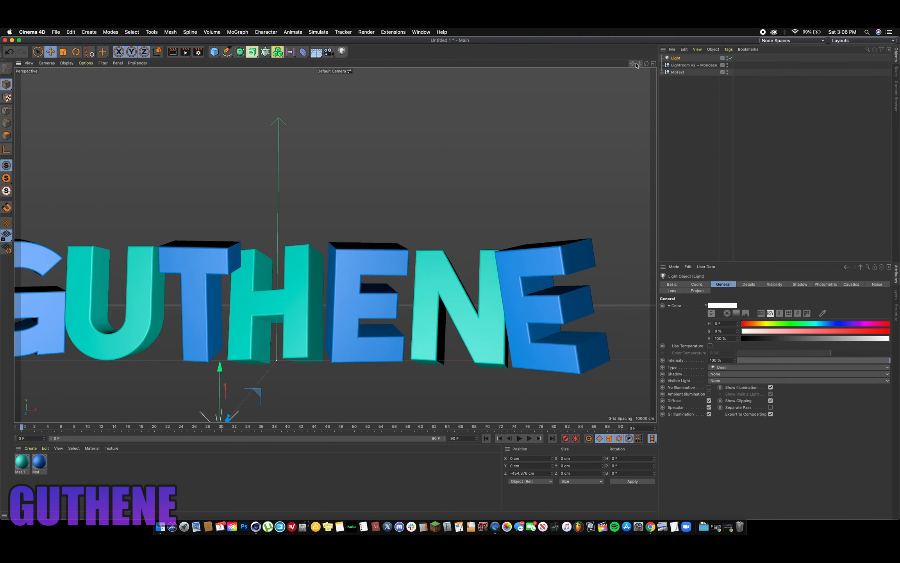
mouse_move(639, 63)
left_mouse_down()
mouse_move(619, 65)
mouse_move(634, 65)
left_mouse_up()
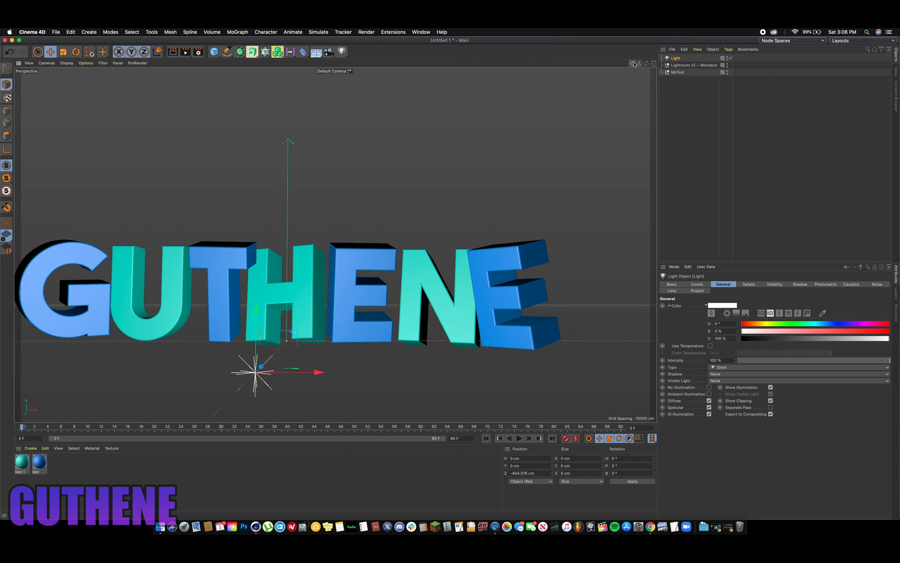
- Toggle the light on and off to compare its effect on the letters, and leave it disabled
left_click(731, 58)
left_click(731, 58)
left_click(731, 59)
left_click(732, 59)
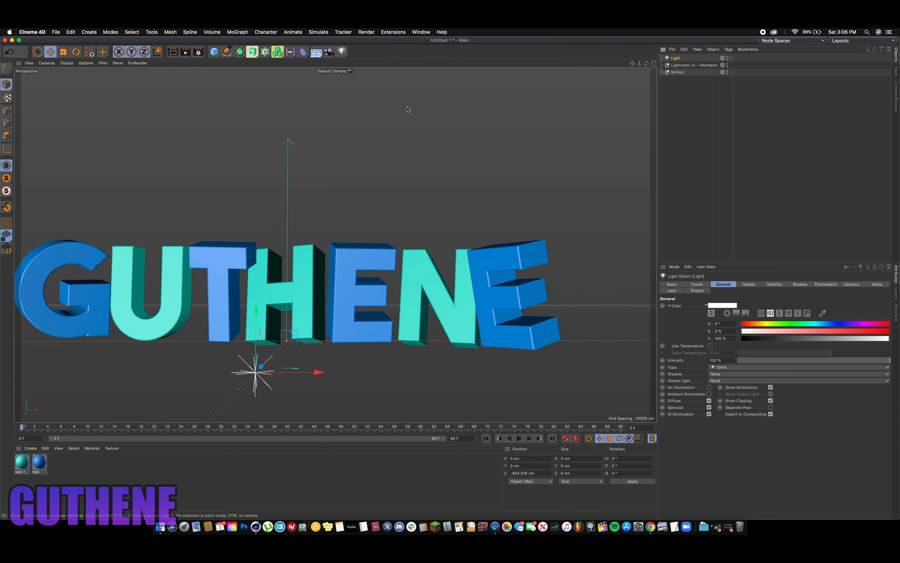
- Add a camera, look through it and frame the whole GUTHENE text centrally so that it fills the view's width
left_click(329, 53)
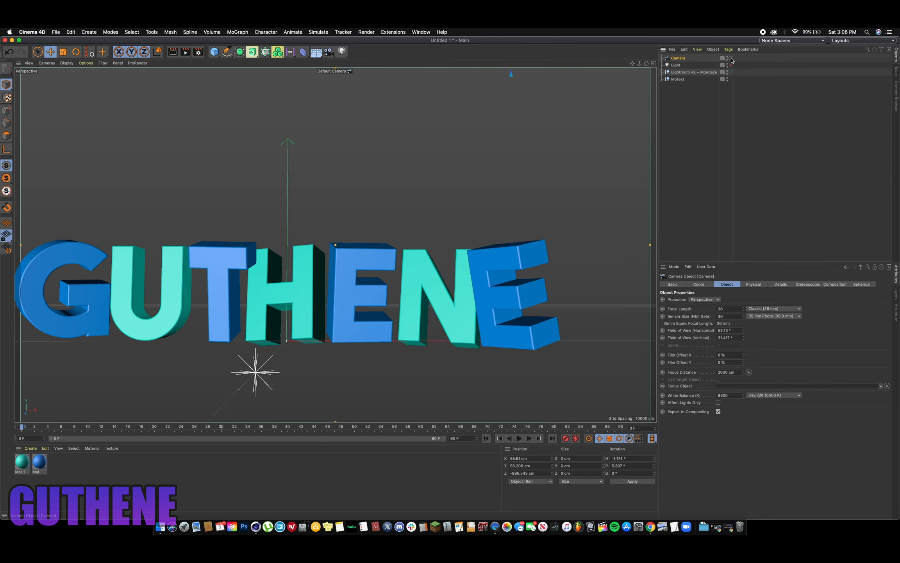
left_click(730, 58)
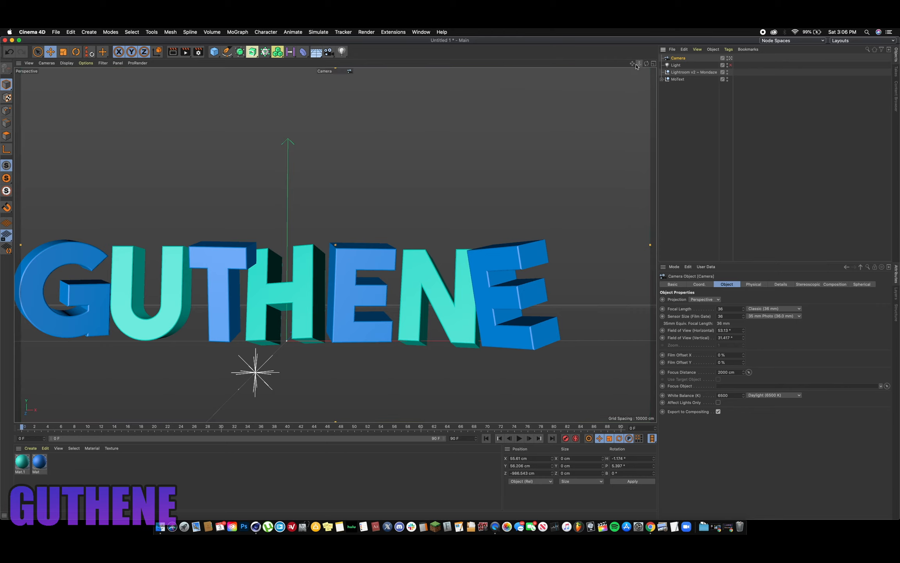
left_click_drag(633, 66, 671, 34)
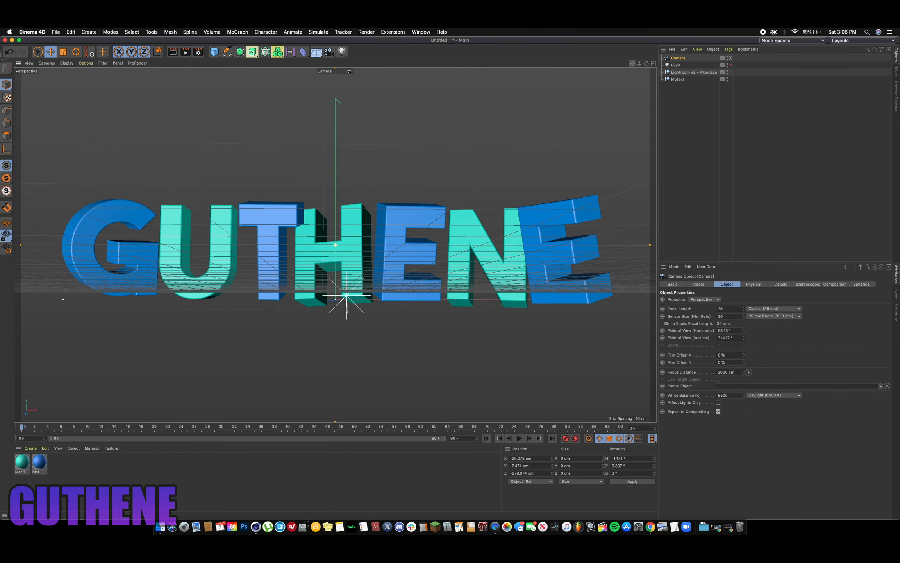
left_click_drag(639, 63, 654, 59)
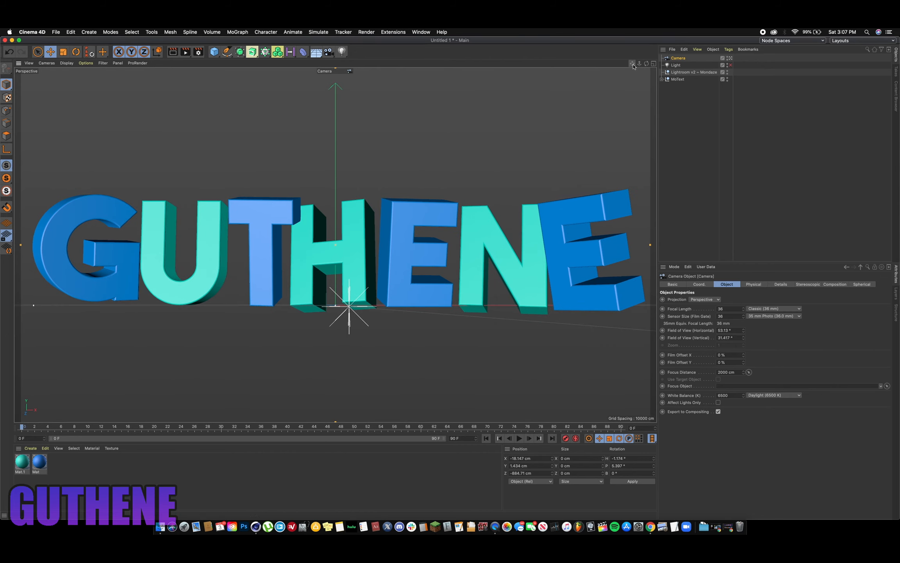
left_click_drag(632, 64, 627, 65)
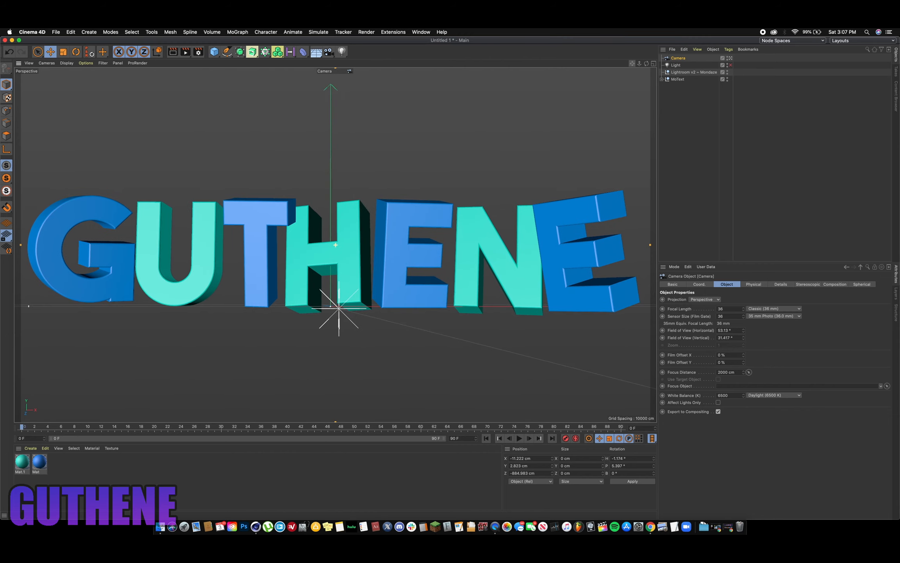
left_click_drag(627, 66, 338, 67)
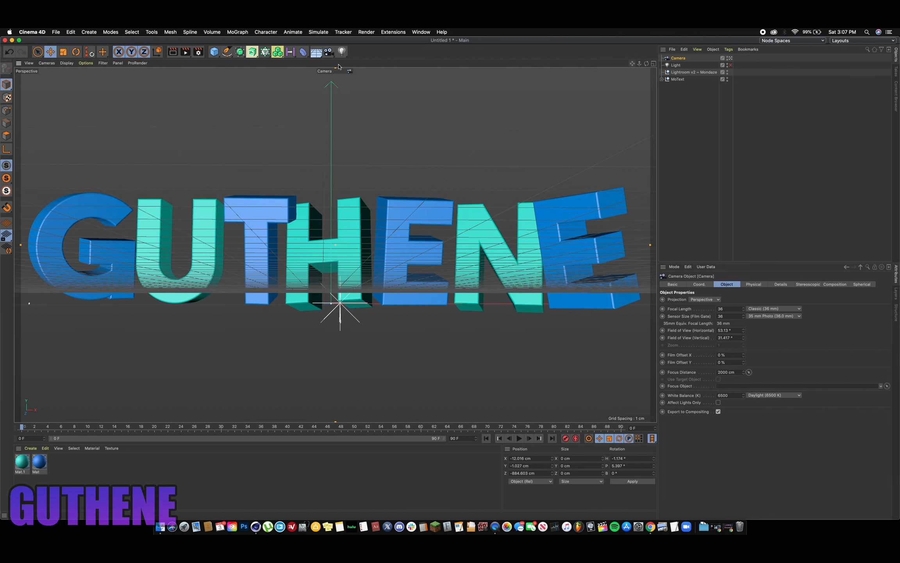
- Load the Best Settings (Beast PC) preset into the render settings
left_click(198, 54)
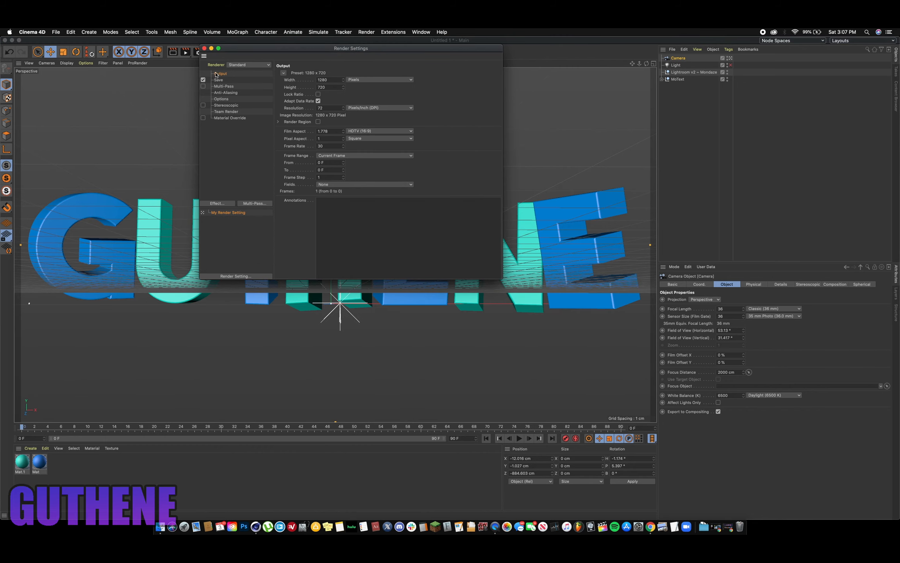
left_click(244, 277)
mouse_move(306, 358)
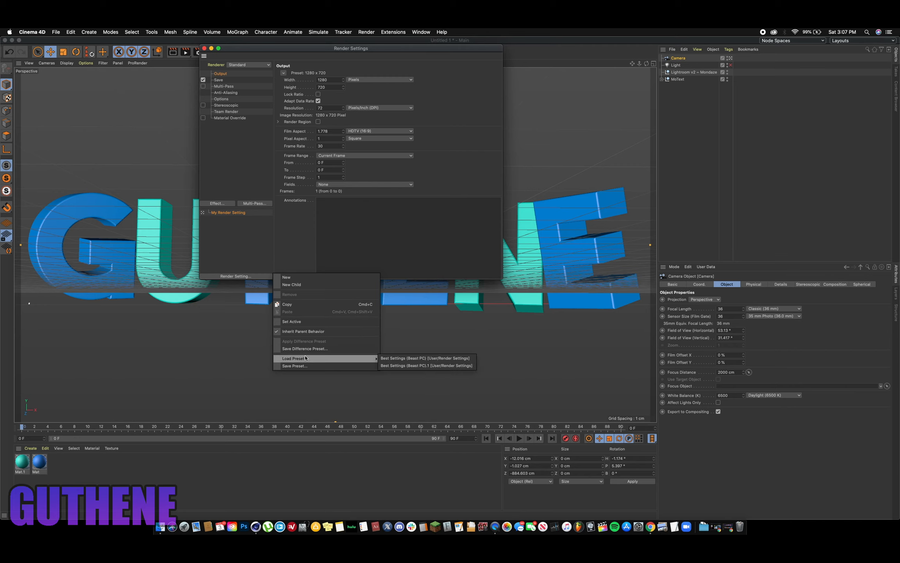
left_click(387, 358)
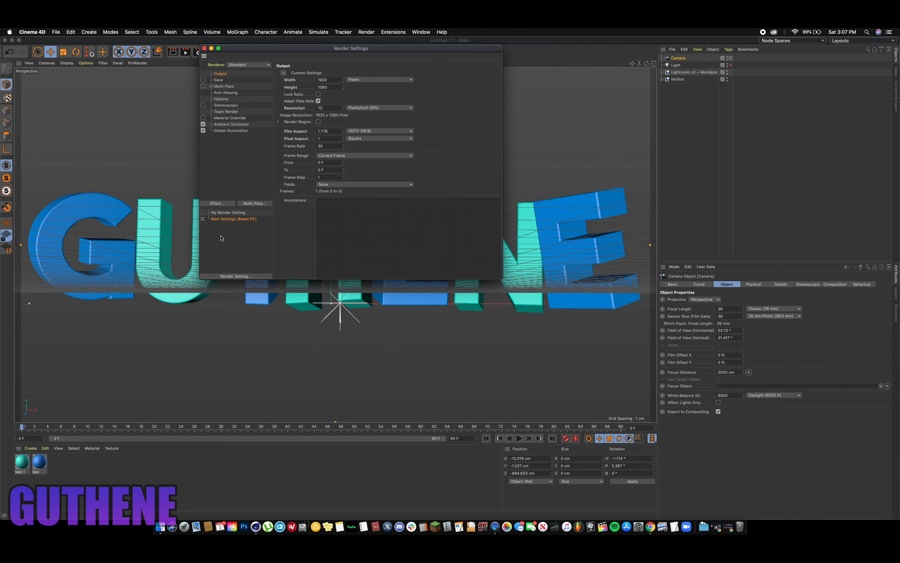
- Check the output size and the save options of the Best Settings (Beast PC) render preset, leaving automatic saving off
left_click(232, 81)
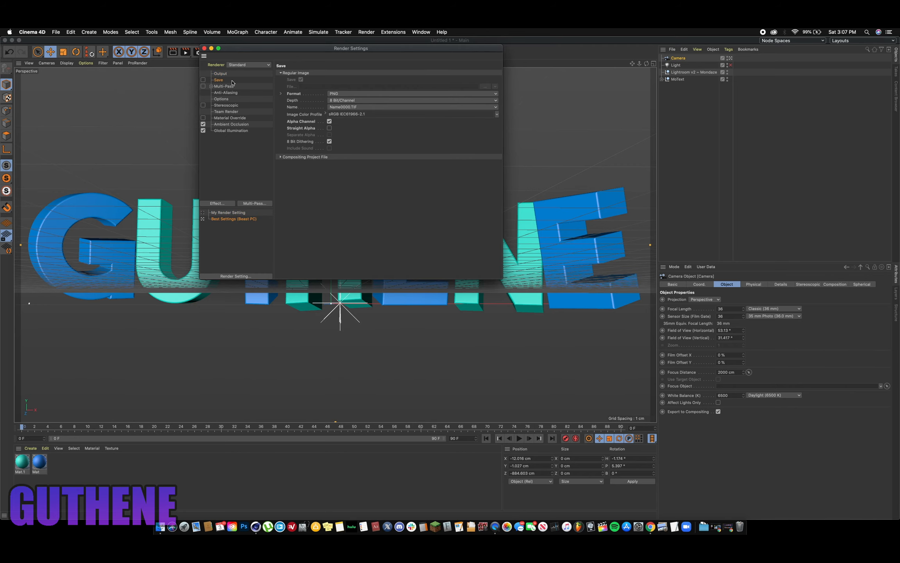
left_click(203, 80)
left_click(203, 80)
left_click(203, 80)
left_click(202, 80)
left_click(231, 74)
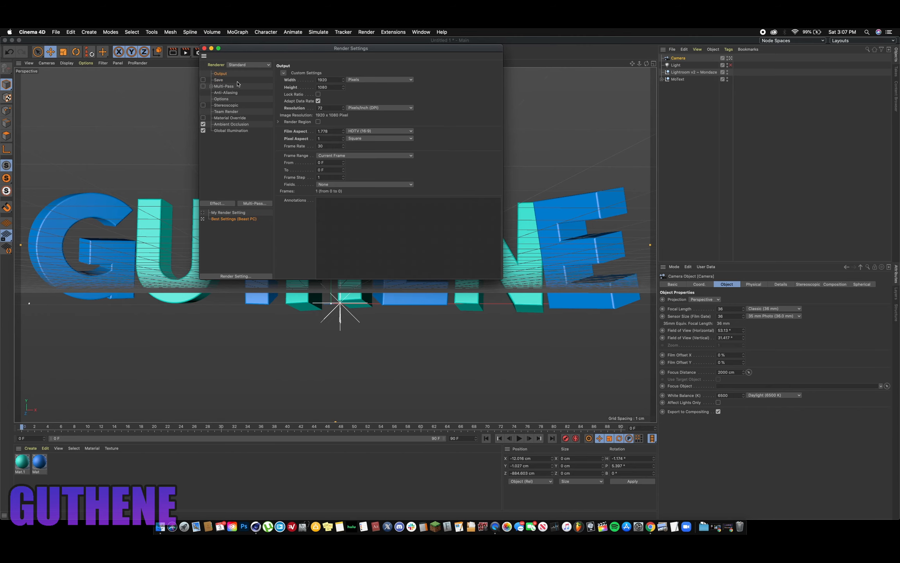
left_click(219, 81)
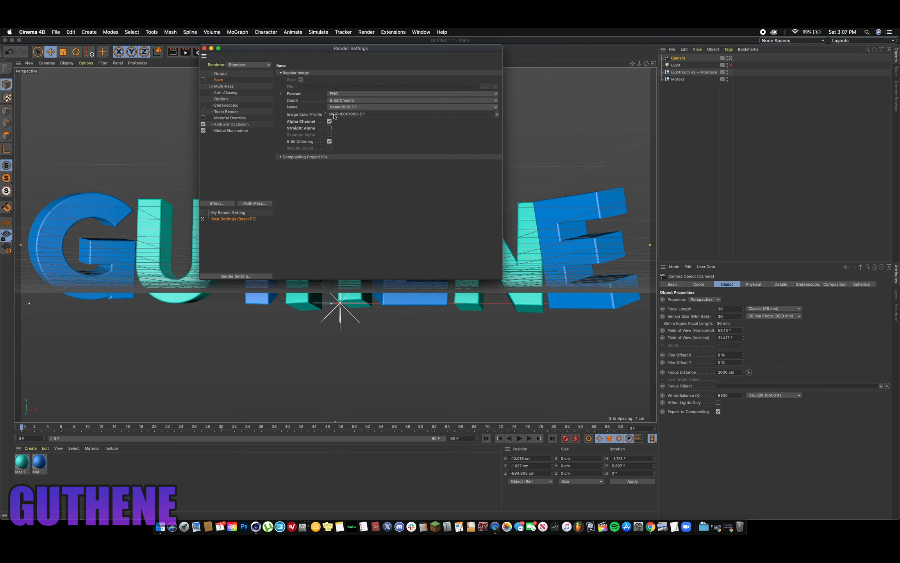
- Review the preset's Multi-Pass, Anti-Aliasing, Stereoscopic, Team Render, Material Override, Ambient Occlusion and Global Illumination settings, and close the render settings
left_click(222, 86)
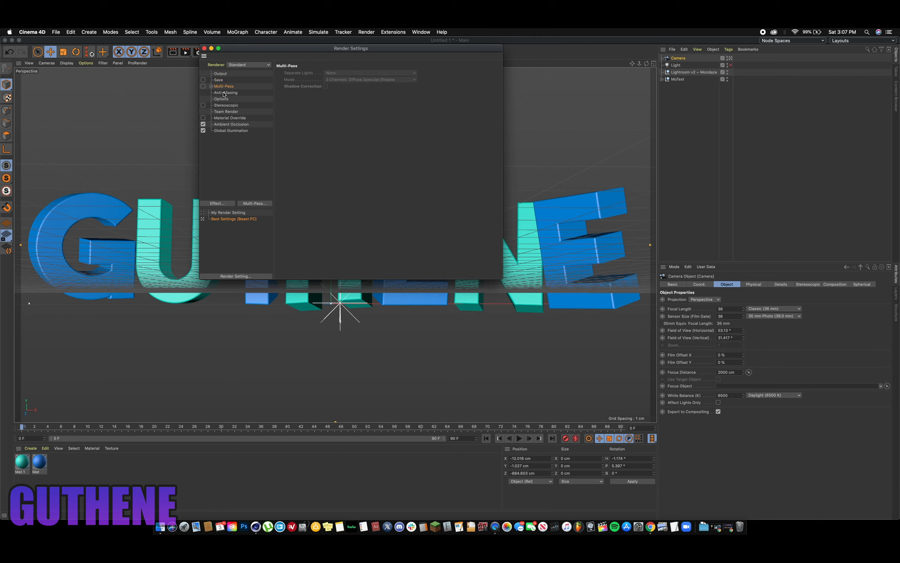
left_click(225, 93)
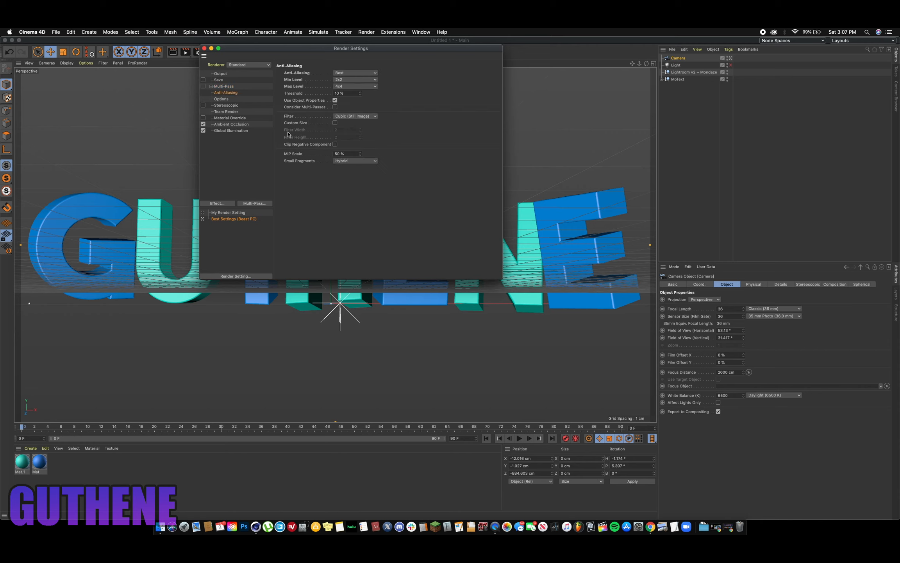
left_click(226, 105)
left_click(229, 112)
left_click(230, 120)
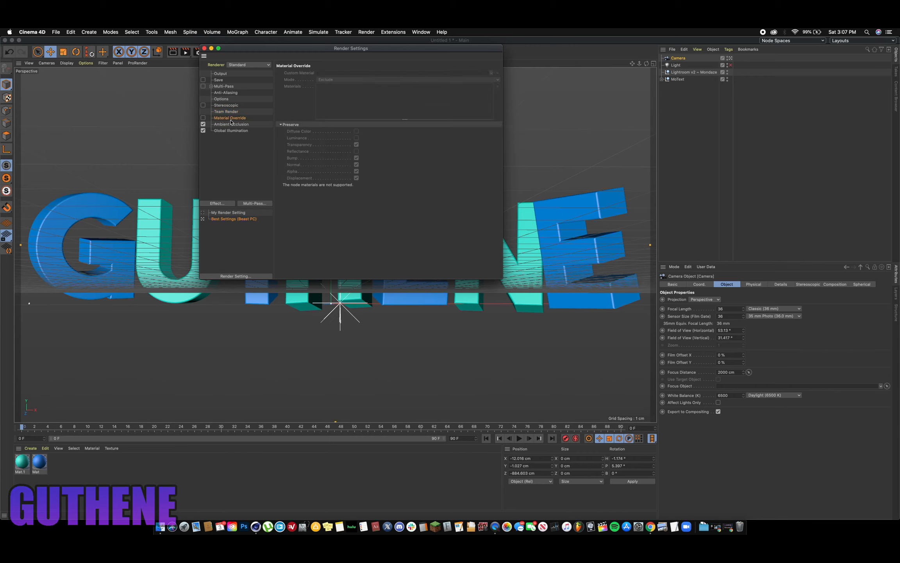
left_click(234, 125)
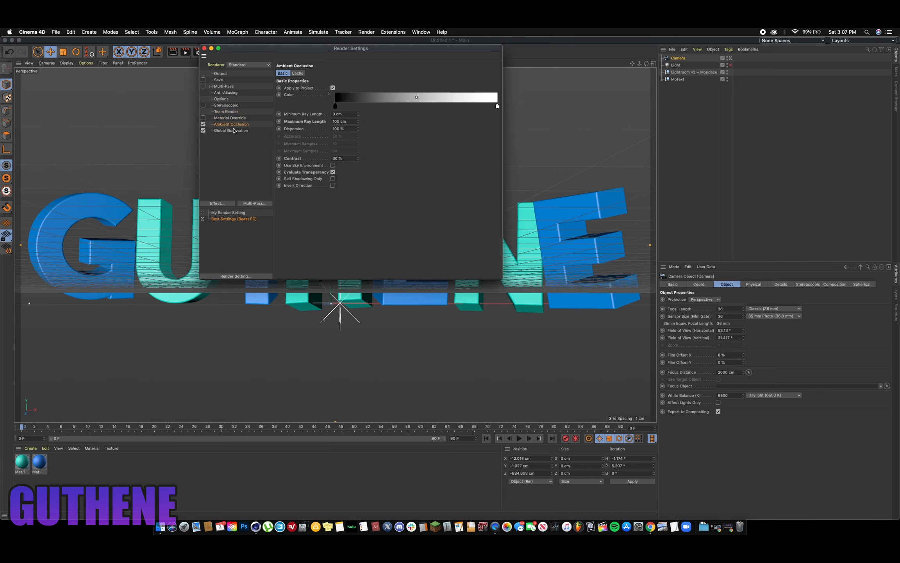
left_click(234, 131)
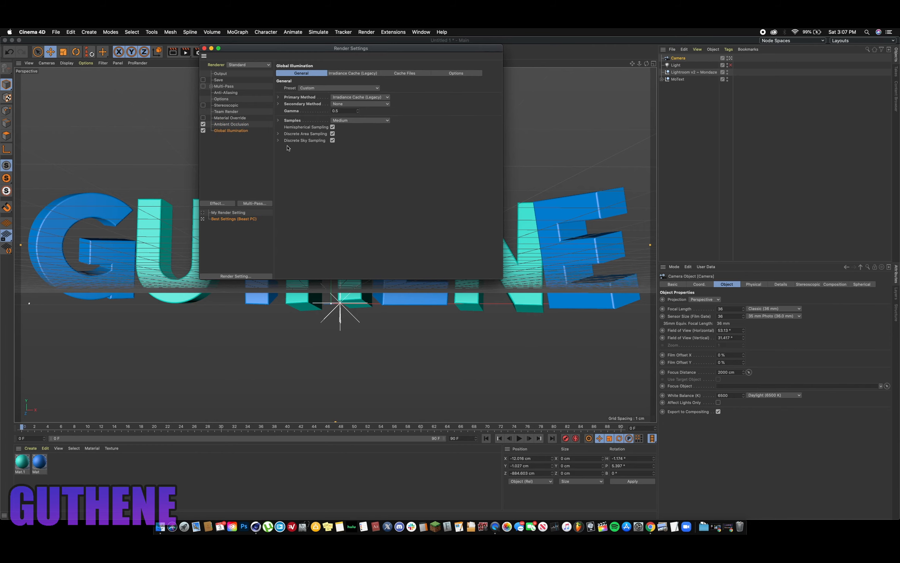
left_click(205, 48)
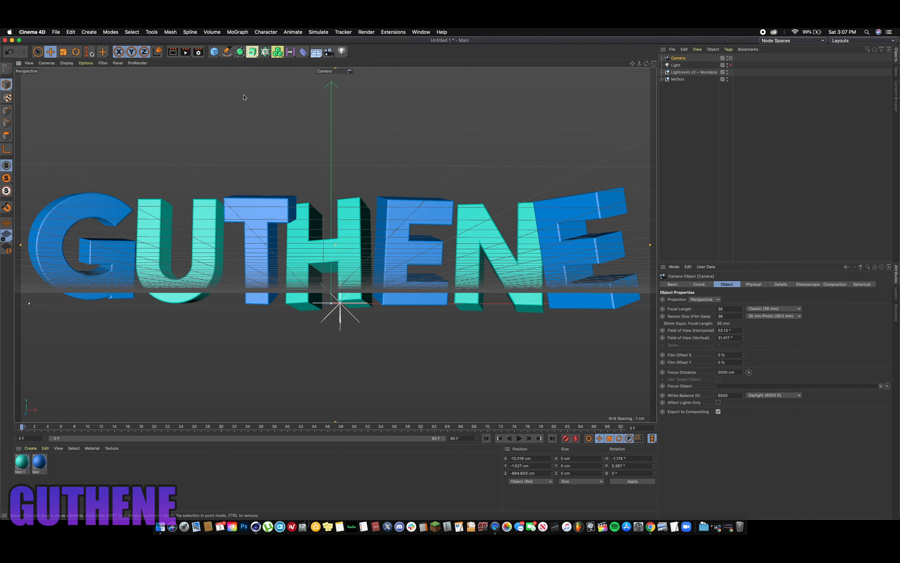
- Render the GUTHENE camera view to the Picture Viewer and inspect the letters across the image
left_click(185, 52)
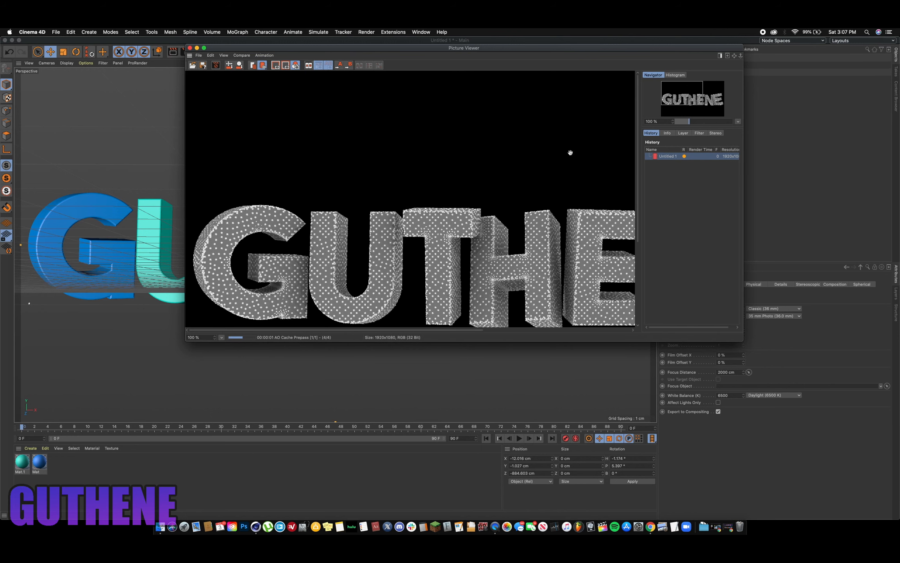
left_click_drag(462, 190, 398, 136)
left_click_drag(470, 142, 505, 133)
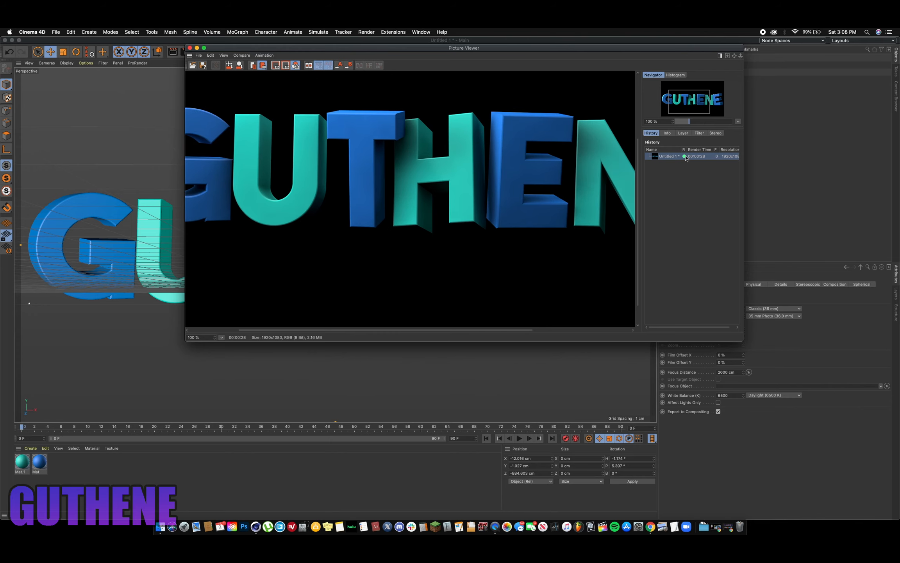
- Save the rendered image to the Desktop as an 8-bit PNG with alpha channel, named banner
right_click(668, 158)
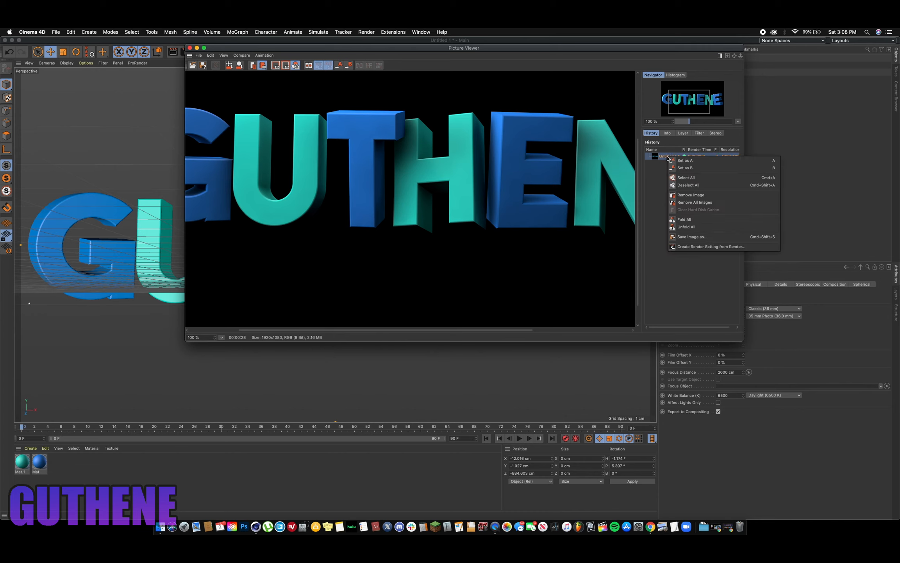
left_click(692, 237)
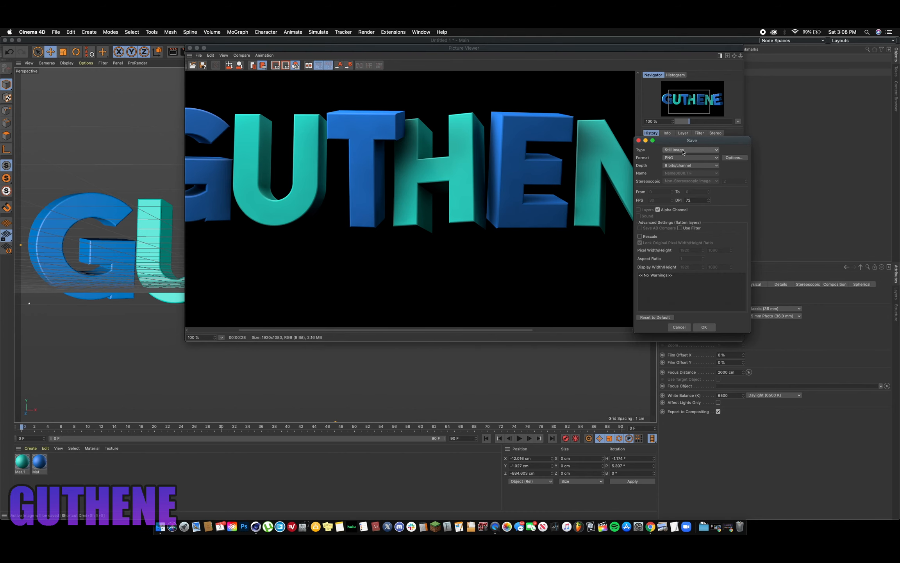
left_click(703, 327)
left_click(437, 158)
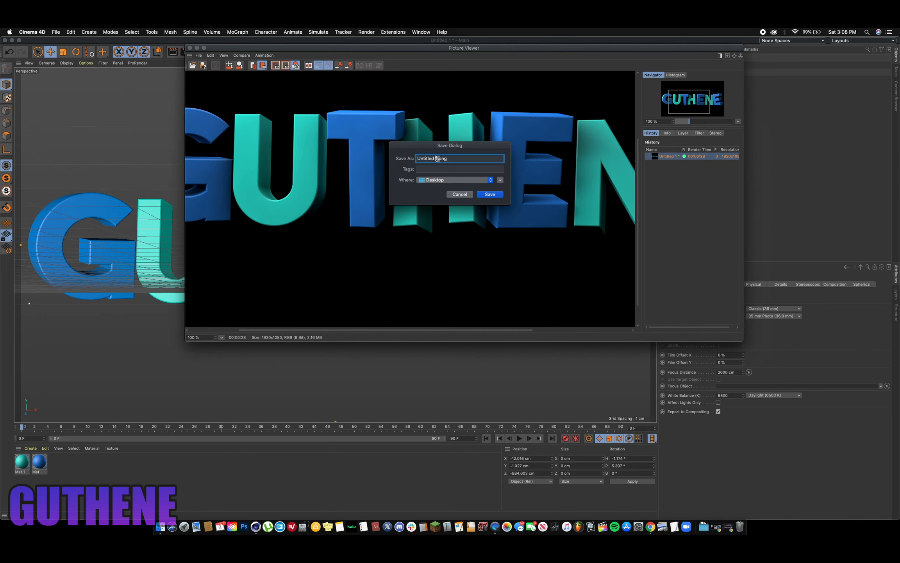
type("banner")
left_click(493, 195)
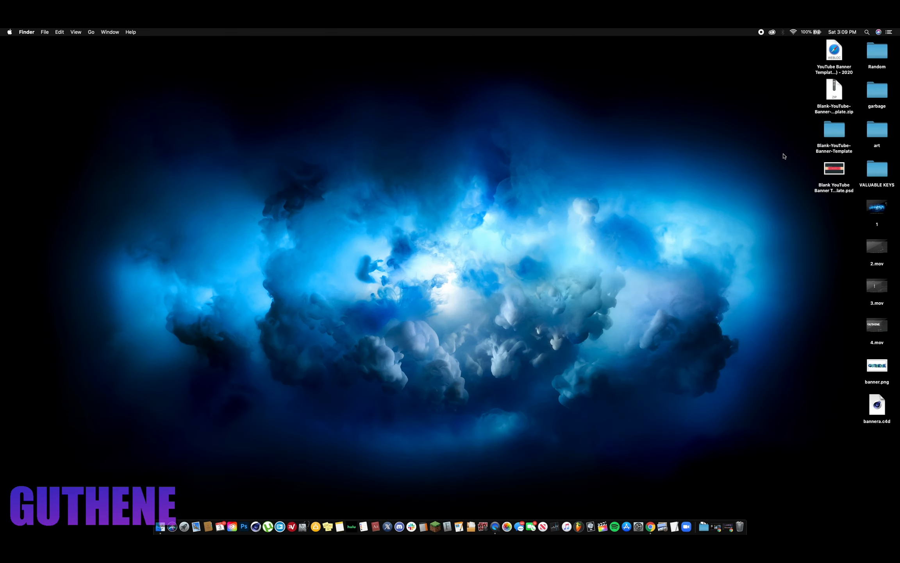
- Open Blank YouTube Banner Template.psd from the desktop in Photoshop, decline the text layer update and enlarge the application window
double_click(840, 171)
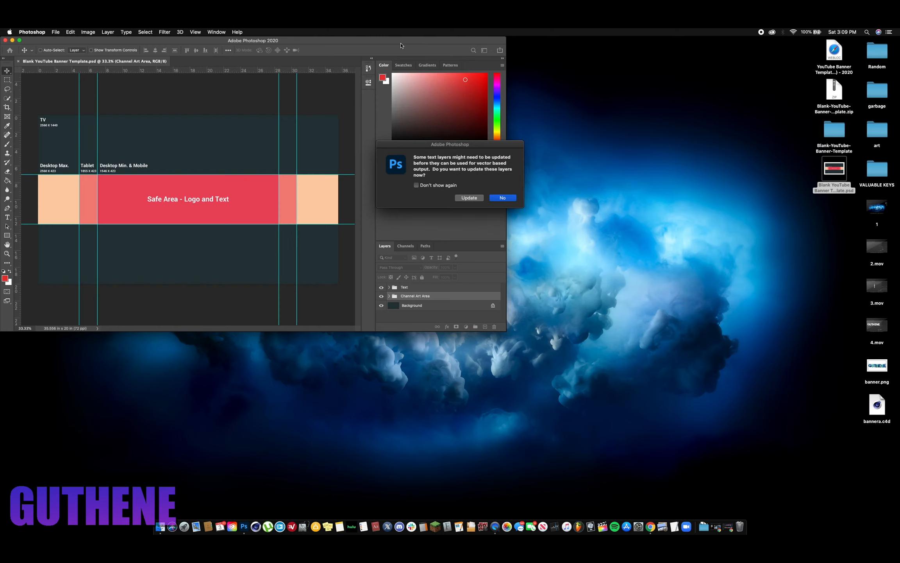
left_click(501, 198)
left_click_drag(438, 44, 537, 42)
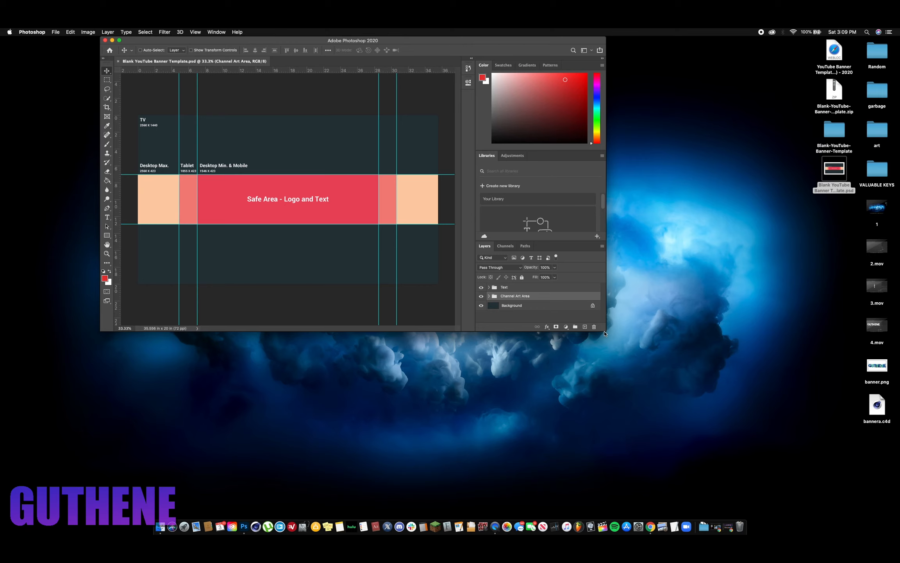
left_click_drag(604, 333, 756, 444)
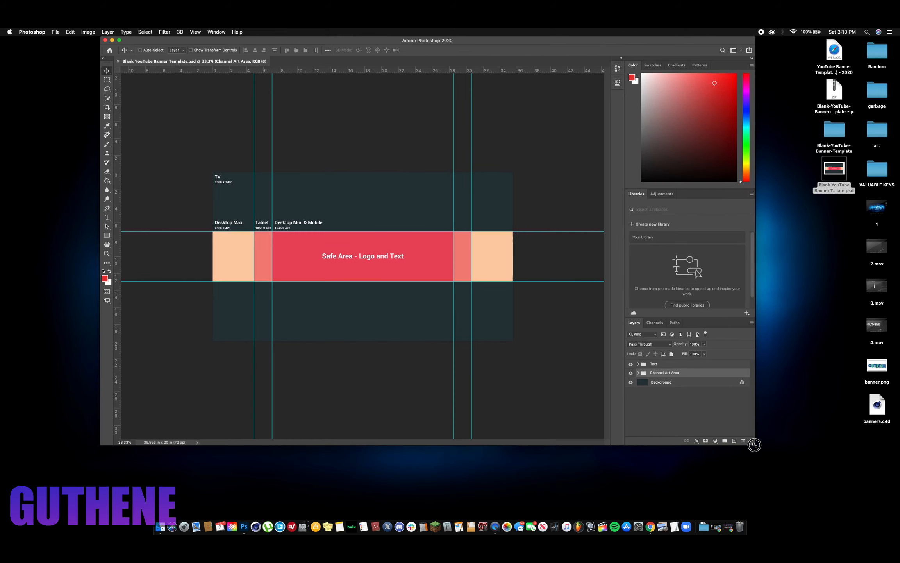
- Delete the Text and Channel Art Area groups from the template, keeping only the Background layer and the guides
left_click(668, 365)
left_click(639, 364)
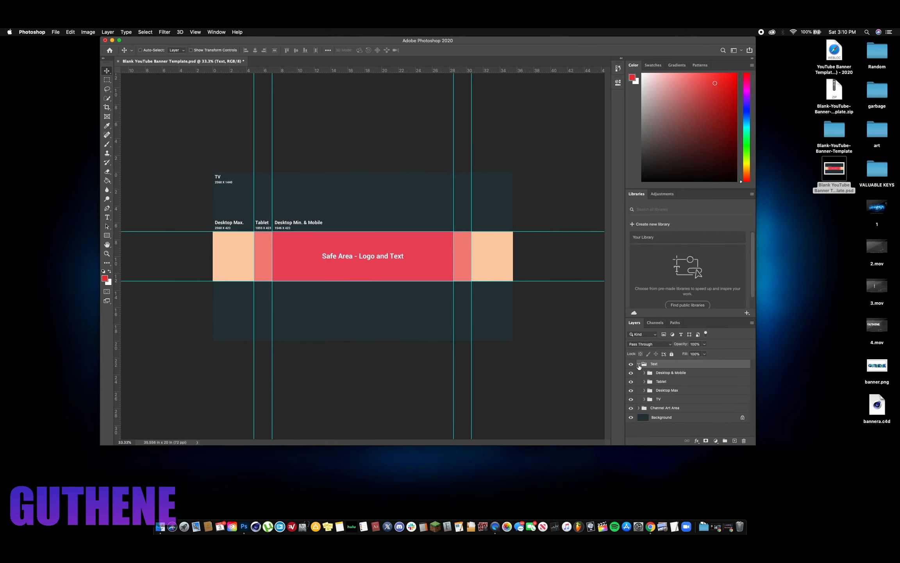
key("Delete")
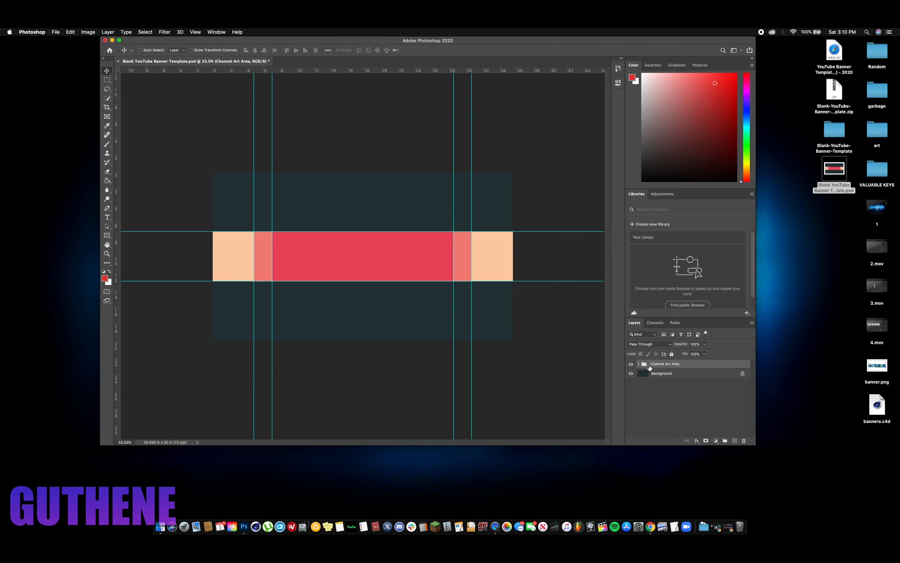
left_click(639, 364)
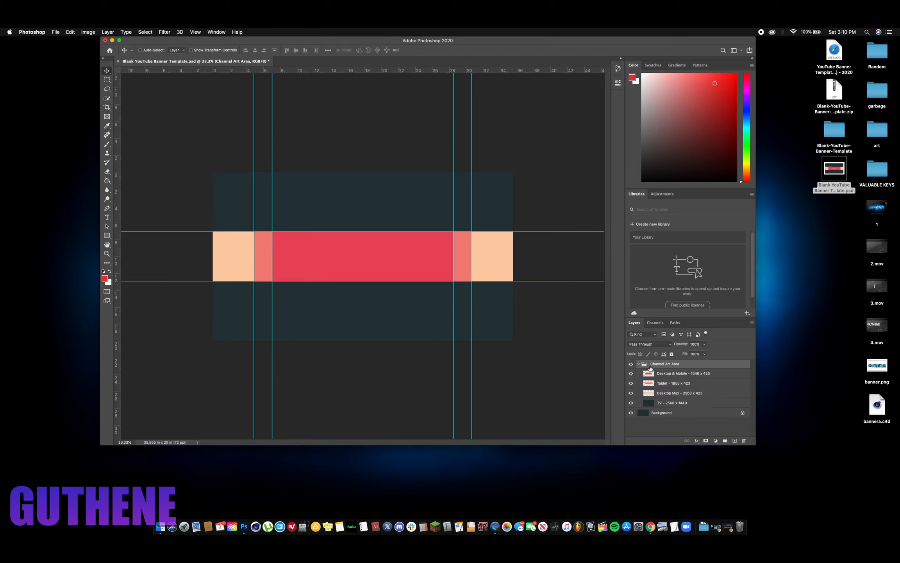
key("Delete")
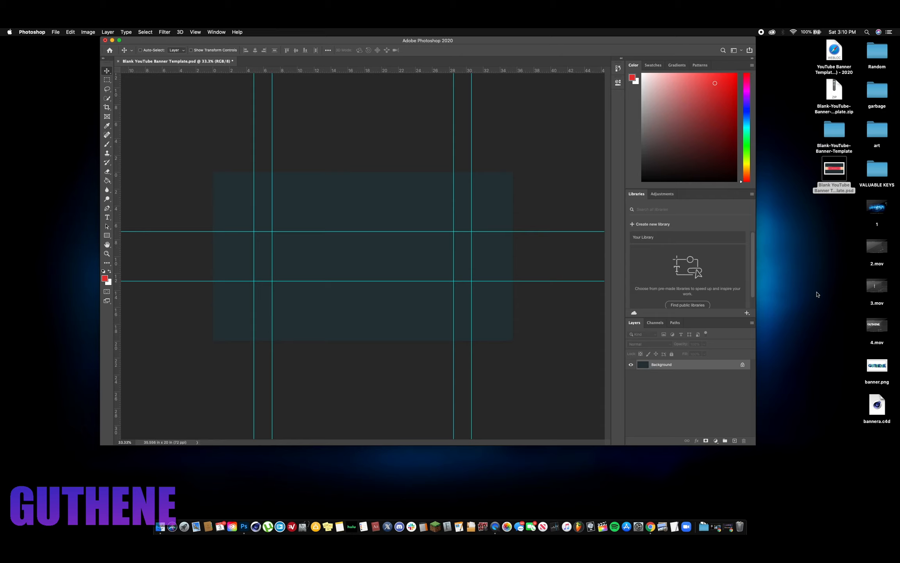
- Place banner.png from the desktop at the centre of the template and scale it to about 63% inside the safe-area guides
left_click(876, 367)
left_click_drag(878, 367, 364, 256)
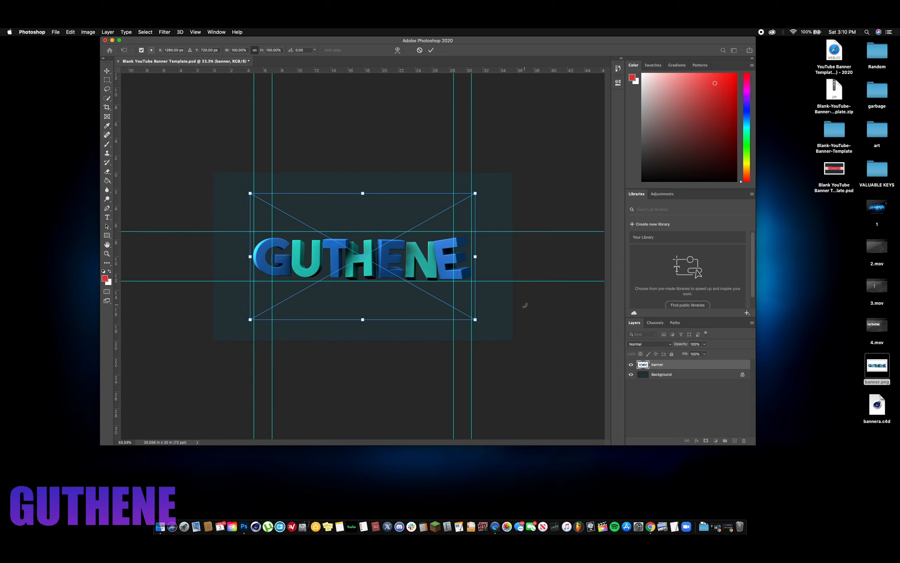
left_click_drag(478, 322, 422, 289)
mouse_move(392, 241)
left_mouse_down()
mouse_move(414, 256)
mouse_move(392, 258)
left_mouse_up()
left_click_drag(448, 304, 430, 294)
left_click_drag(393, 252, 401, 258)
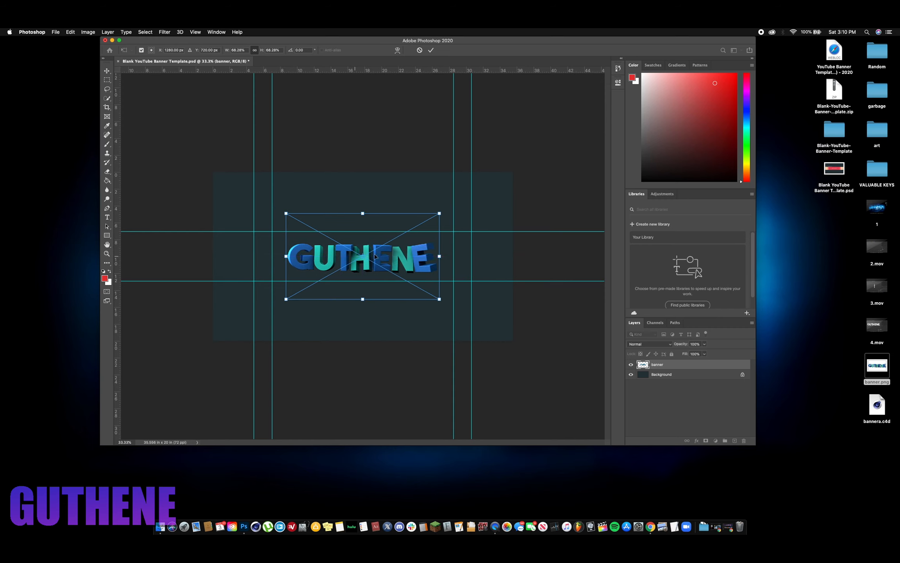
left_click_drag(439, 299, 428, 292)
left_click_drag(402, 262, 408, 266)
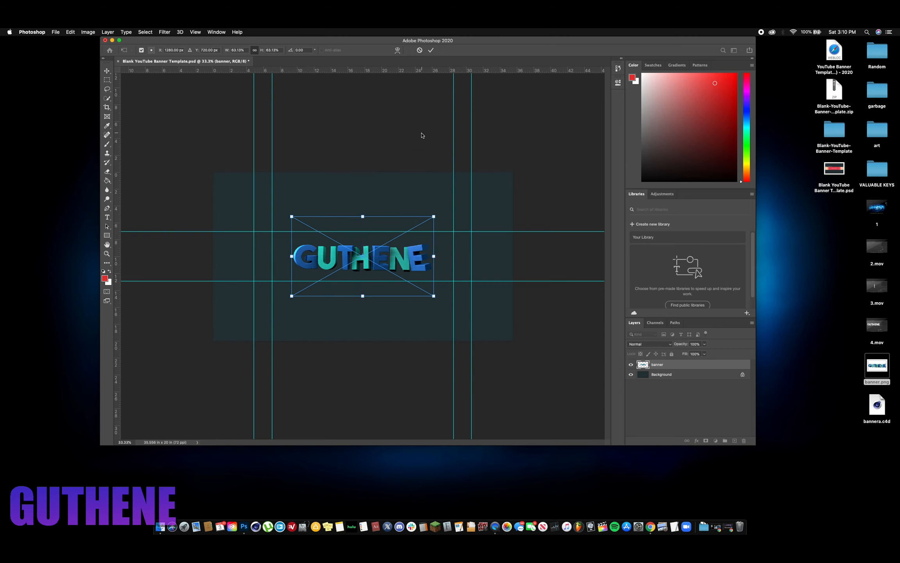
left_click(429, 51)
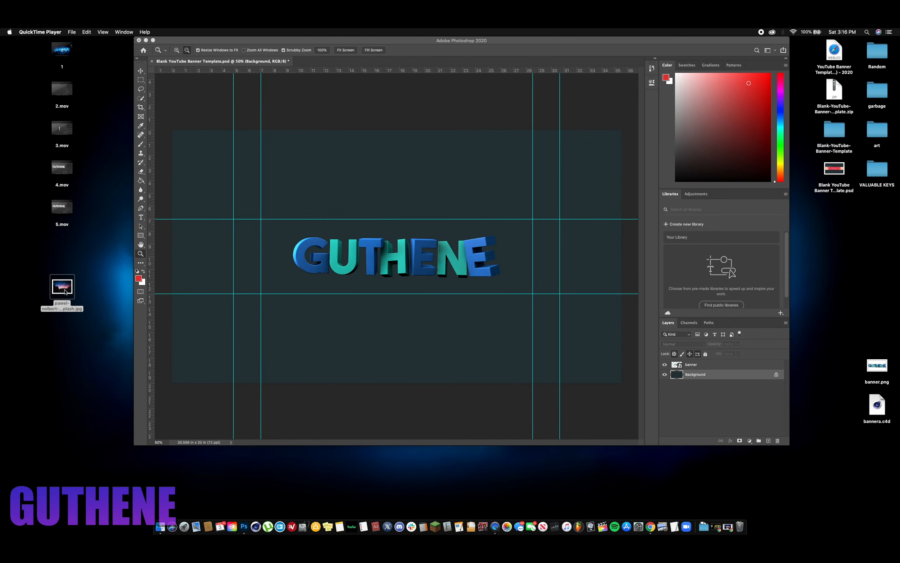
- Place the starry-sky rock landscape photo beneath the banner layer and scale it to about 71%, centred horizontally to span the canvas width
left_click_drag(64, 293, 399, 255)
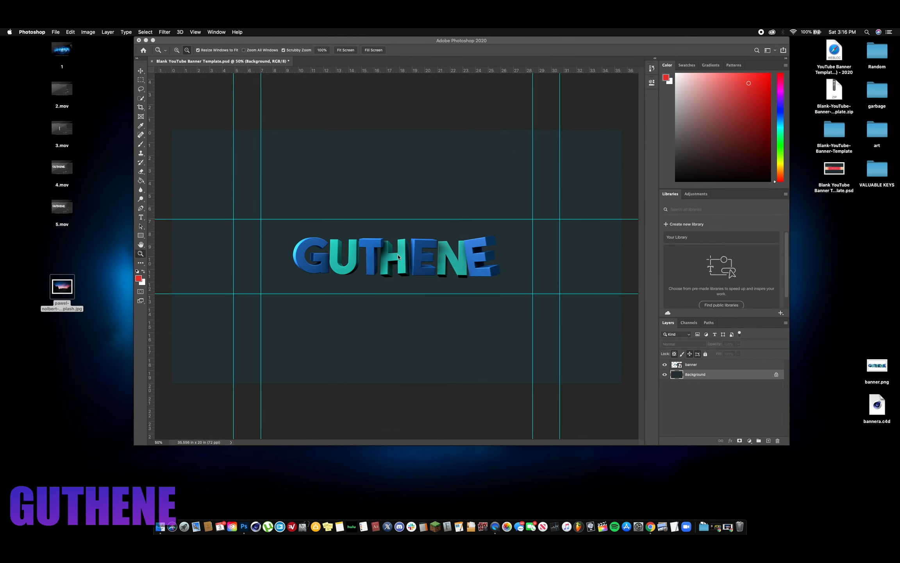
left_click_drag(207, 130, 175, 102)
left_click_drag(586, 382, 644, 434)
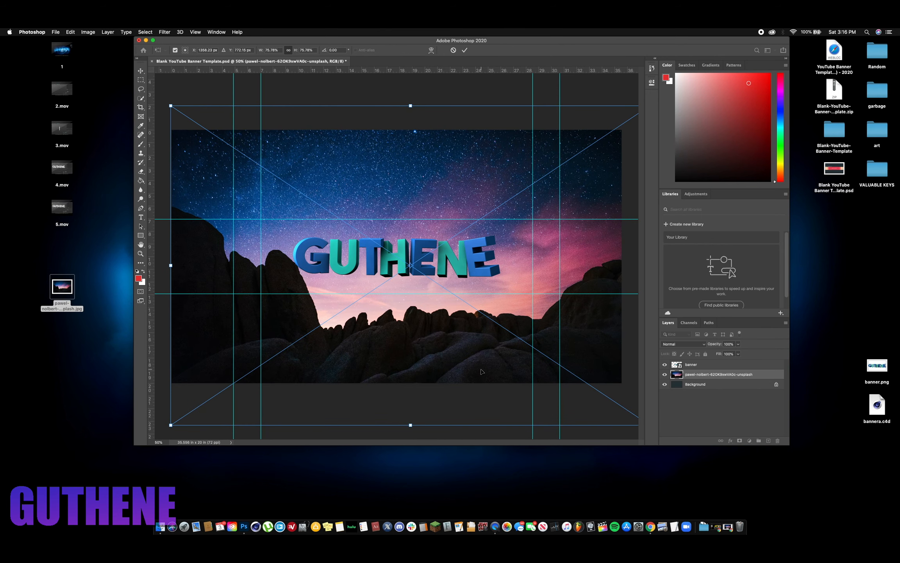
left_click_drag(481, 371, 468, 357)
left_click_drag(635, 409, 605, 391)
left_click_drag(556, 345, 570, 353)
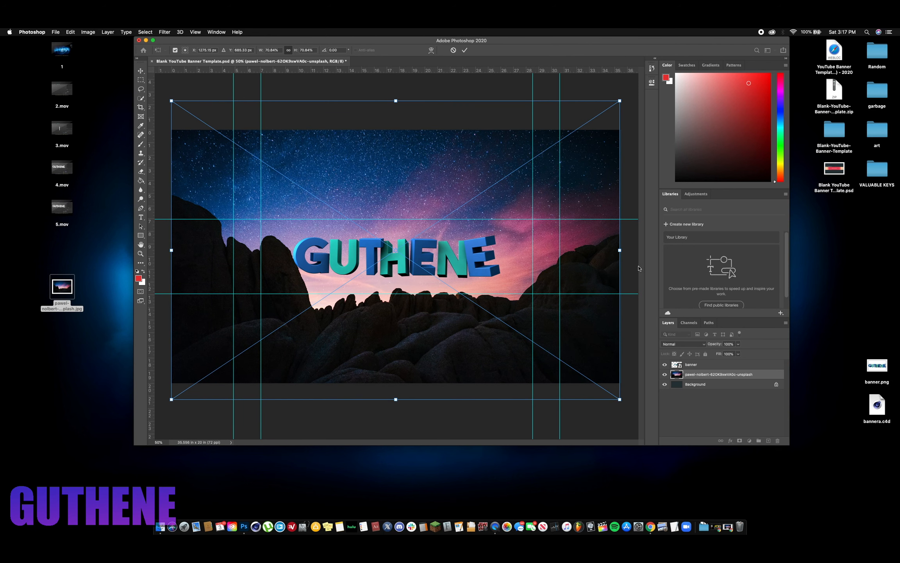
left_click_drag(619, 250, 623, 250)
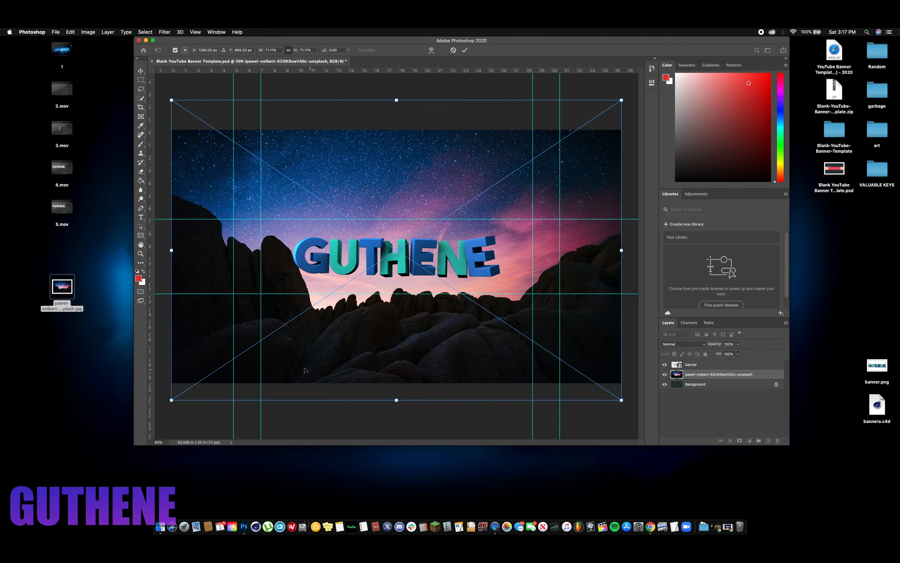
left_click(465, 50)
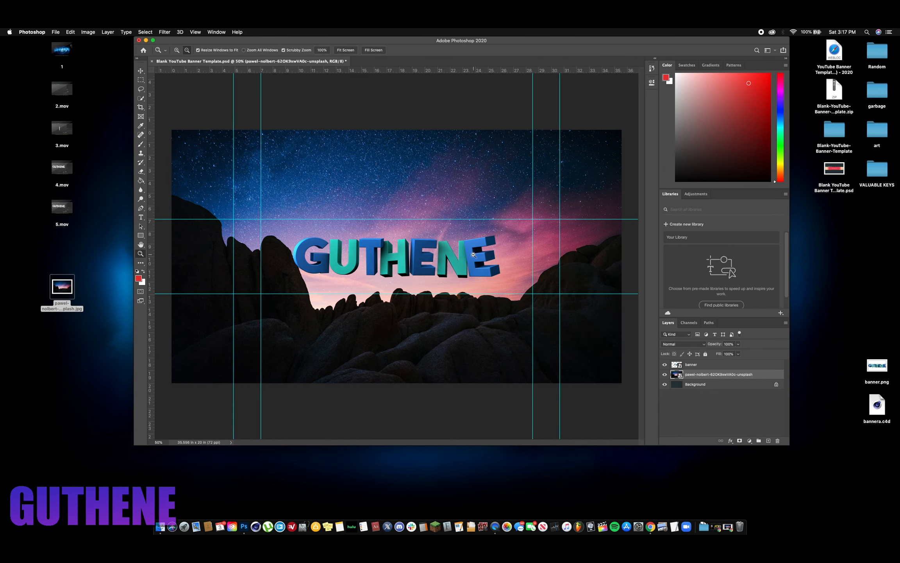
- Add a black Outer Glow to the banner layer with 100% opacity, 0% spread and a size of about 51 px
left_click(706, 367)
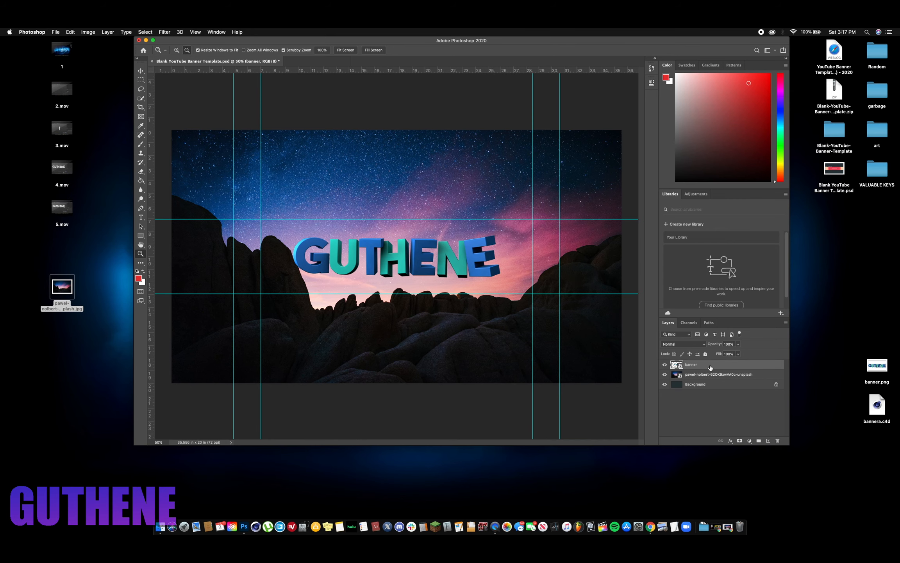
double_click(710, 366)
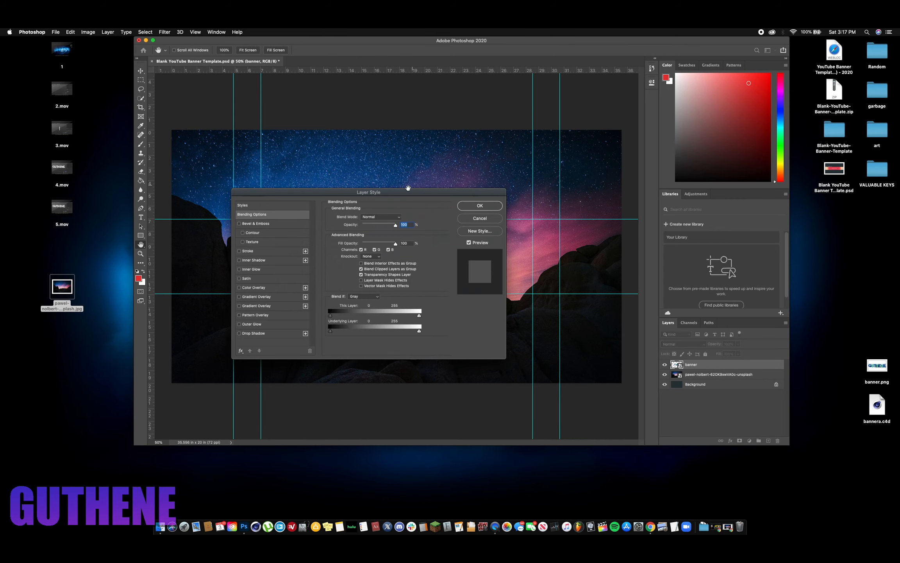
left_click_drag(404, 189, 729, 163)
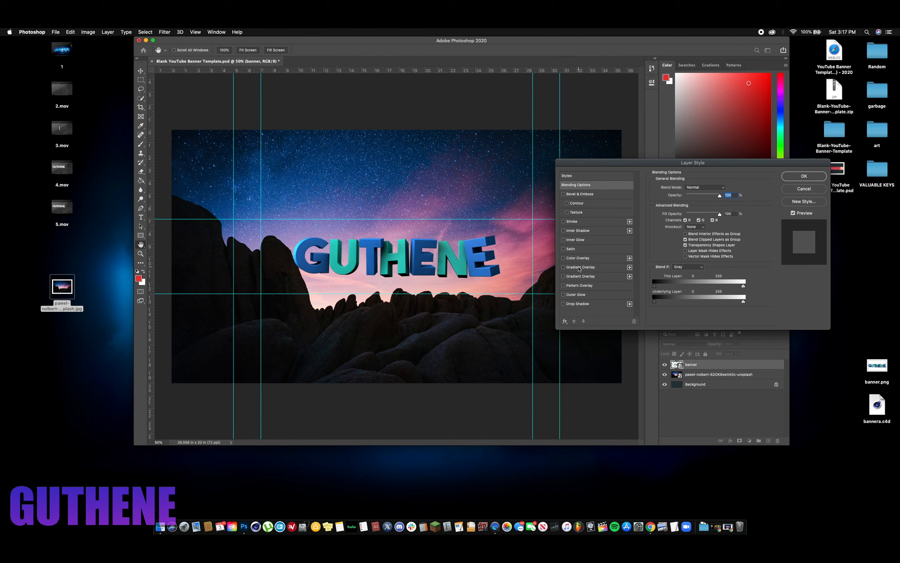
left_click(580, 295)
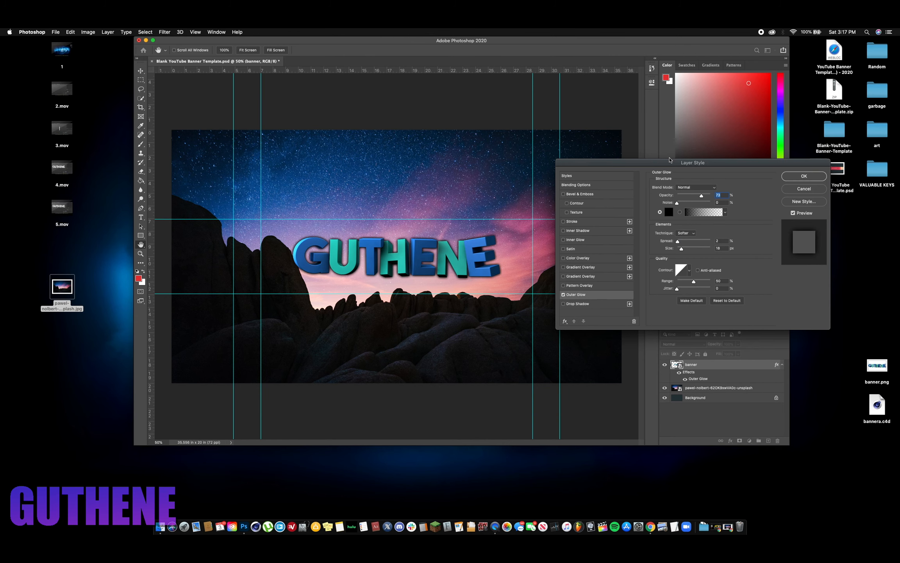
left_click_drag(699, 195, 741, 196)
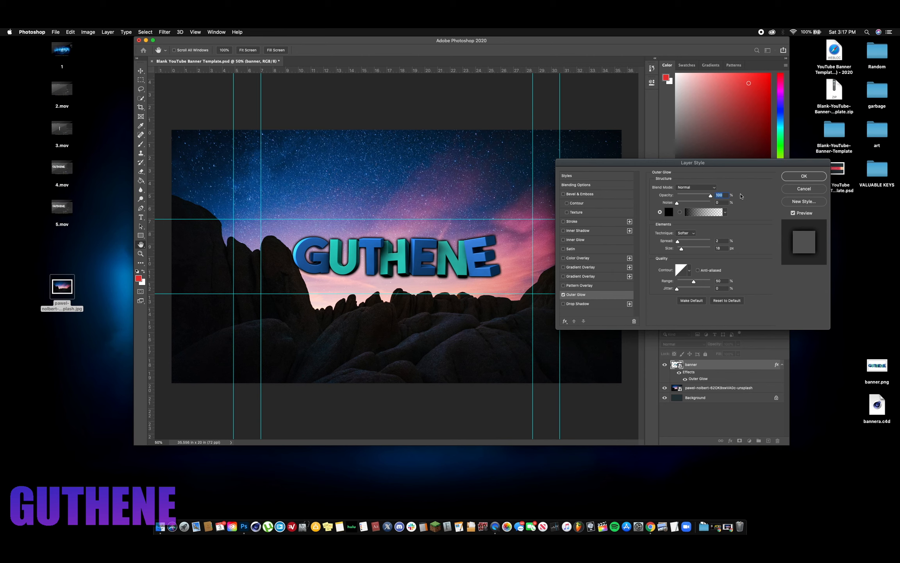
left_click(681, 242)
mouse_move(681, 248)
left_mouse_down()
mouse_move(692, 248)
mouse_move(675, 242)
left_mouse_up()
left_click_drag(694, 196, 719, 193)
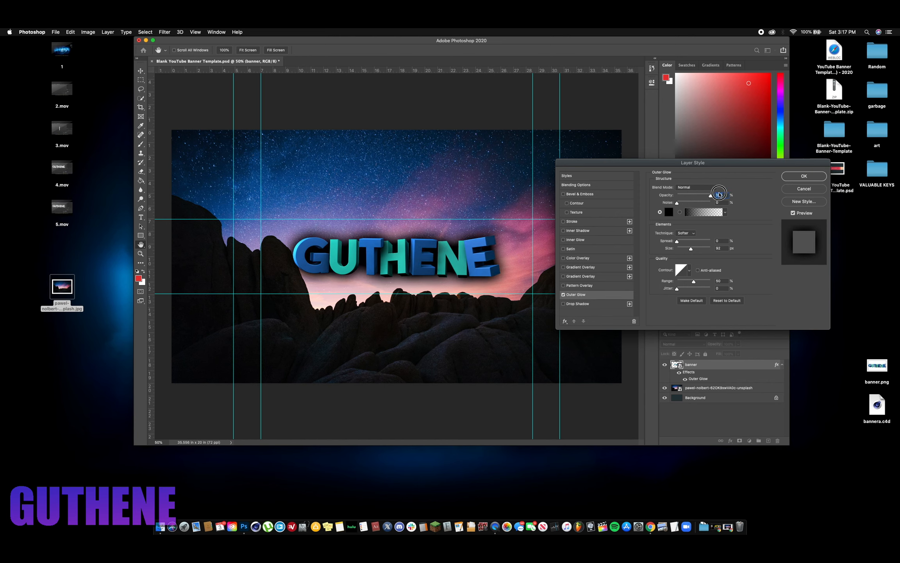
mouse_move(689, 250)
left_mouse_down()
mouse_move(684, 242)
mouse_move(759, 241)
mouse_move(677, 253)
left_mouse_up()
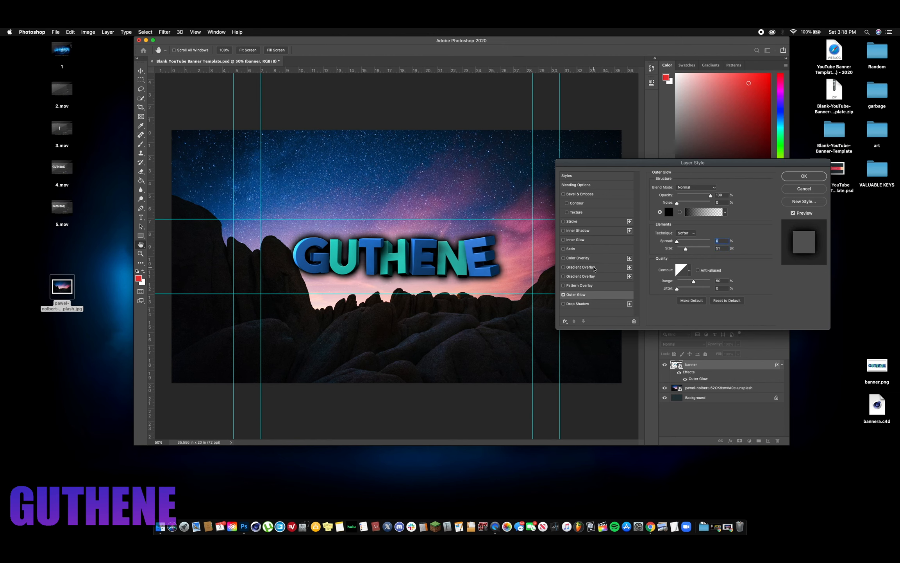
- Add a black-to-white Soft Light Gradient Overlay at 42% opacity to the banner layer, compare it on and off, and apply the layer style
left_click(569, 268)
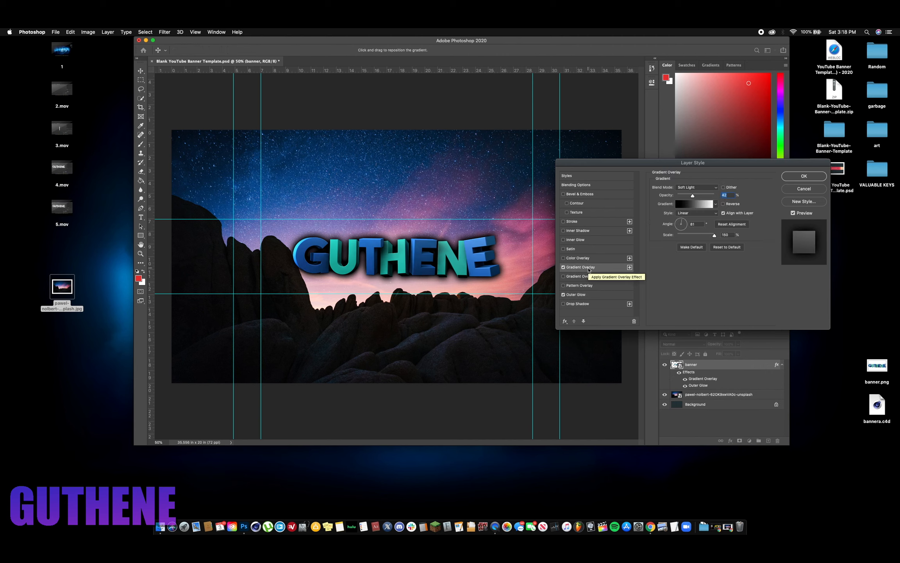
left_click(564, 268)
left_click(563, 268)
left_click(564, 268)
left_click(564, 268)
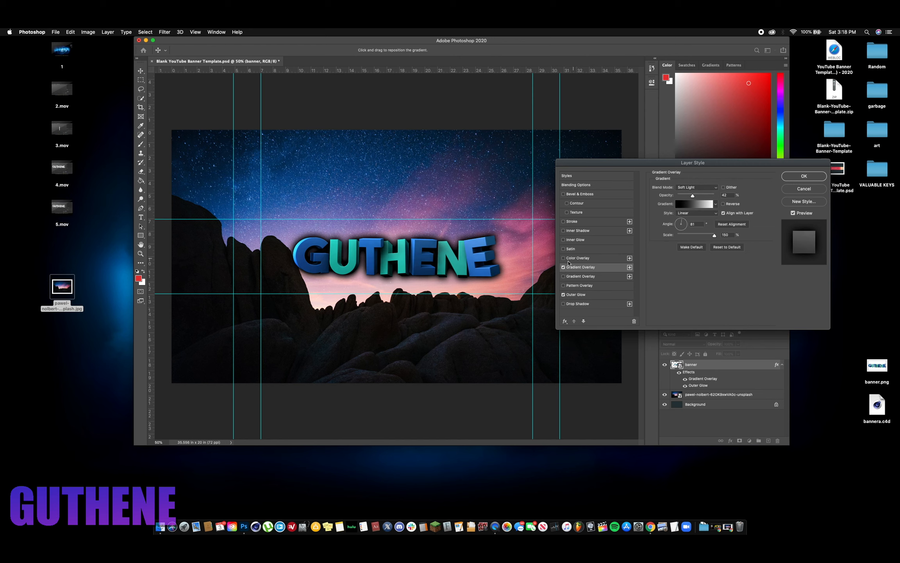
left_click(564, 268)
left_click(564, 268)
left_click(563, 268)
left_click(563, 268)
left_click(804, 175)
- Start a text layer just beneath the GUTHENE lettering with the Type tool
left_click(141, 71)
left_click_drag(389, 253, 388, 251)
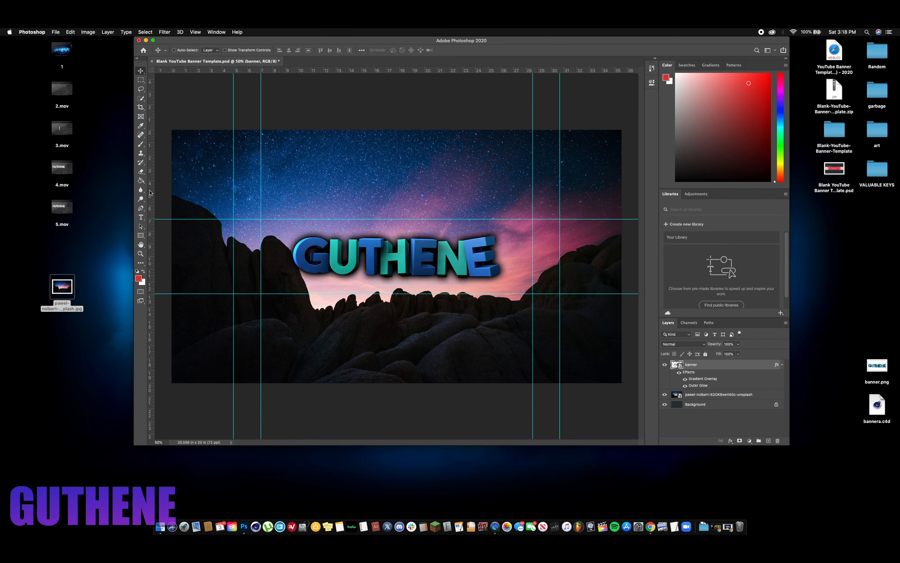
left_click(140, 217)
left_click(293, 294)
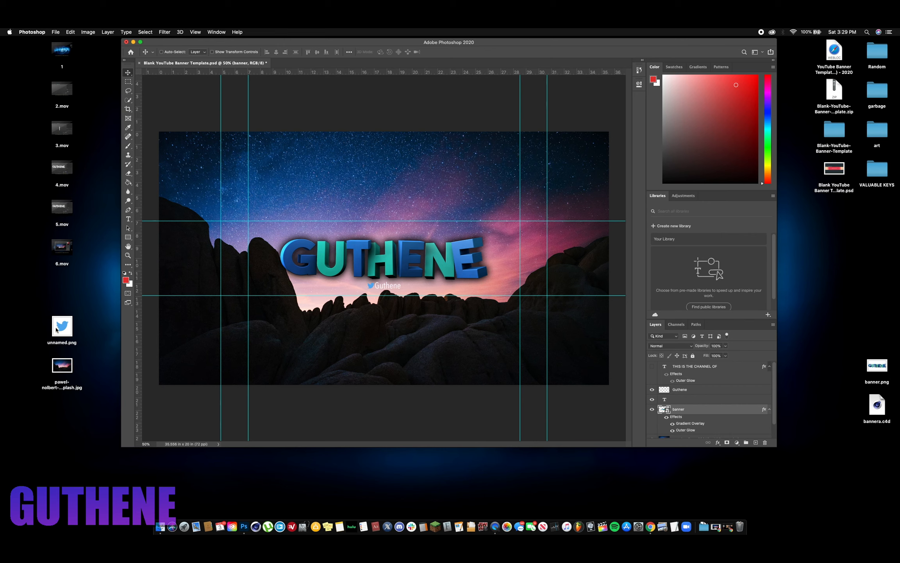
left_click(62, 326)
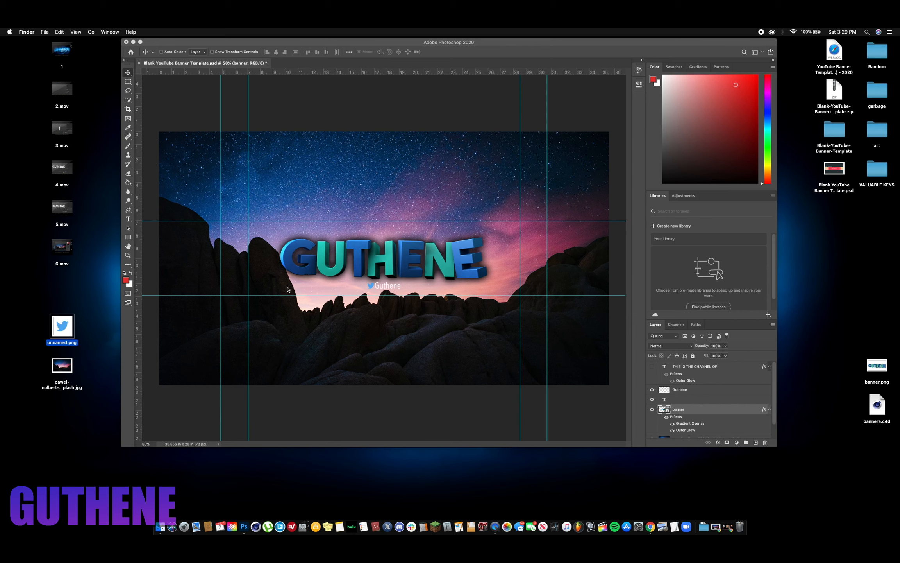
left_click(44, 32)
left_click(162, 39)
left_click(162, 39)
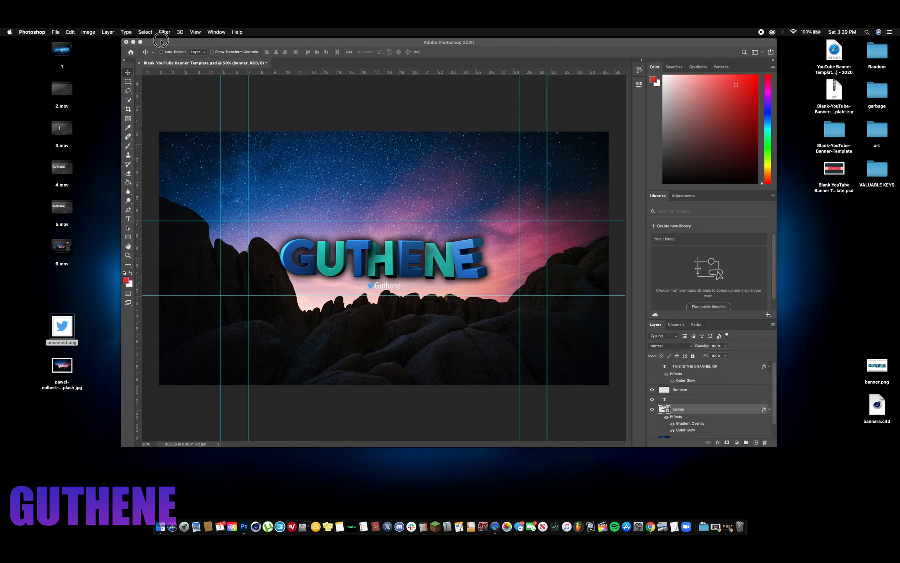
- Save a JPEG copy of the banner to the desktop as "utube banner" at Maximum quality (12), Baseline ("Standard")
left_click(51, 30)
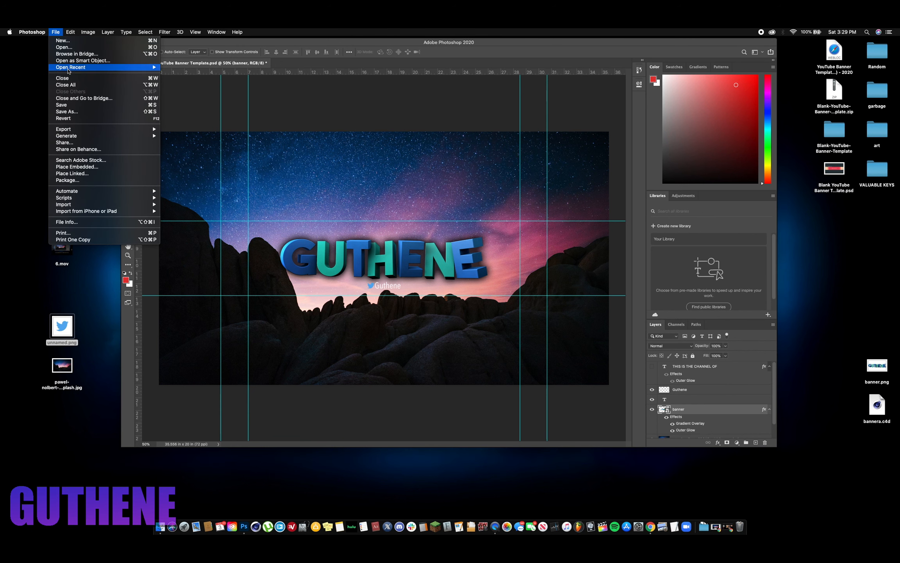
left_click(80, 112)
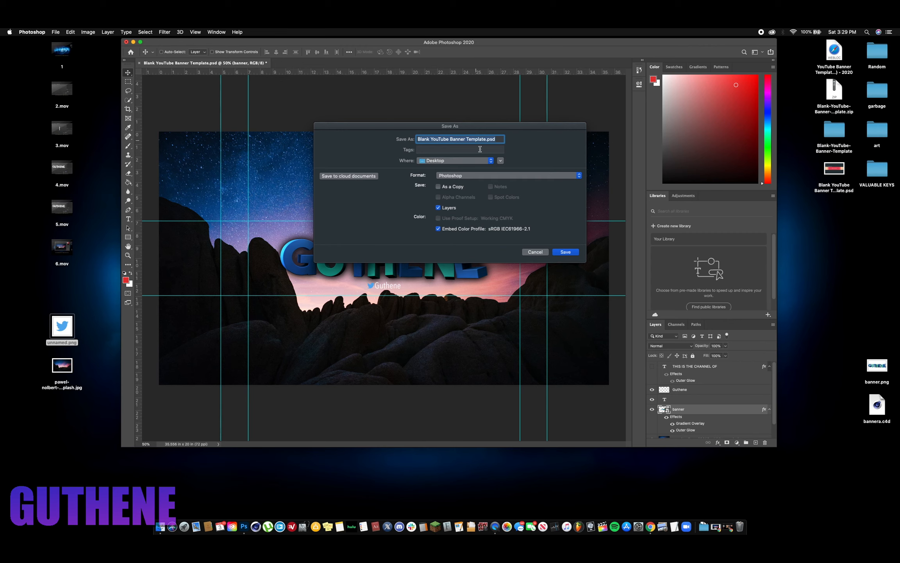
left_click(469, 176)
left_click(461, 220)
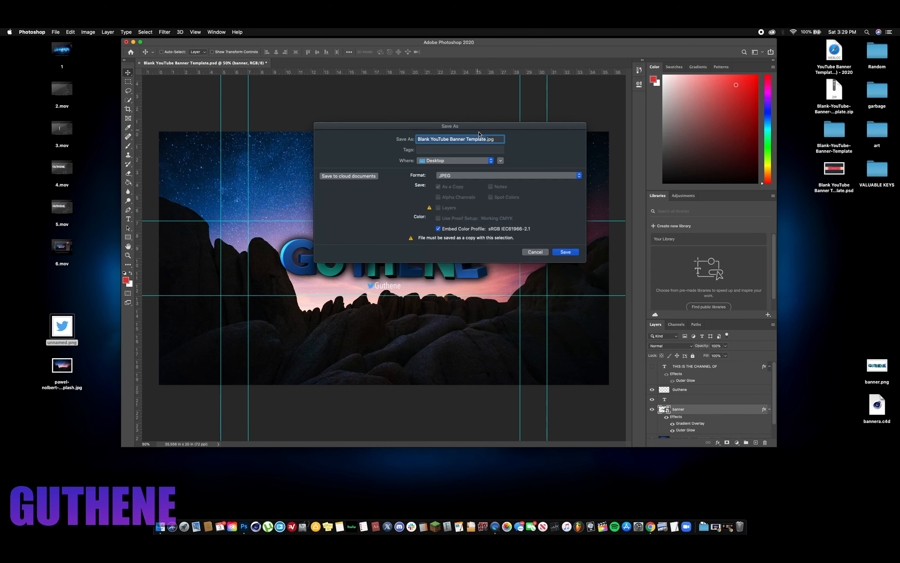
type("utube banner")
left_click(566, 251)
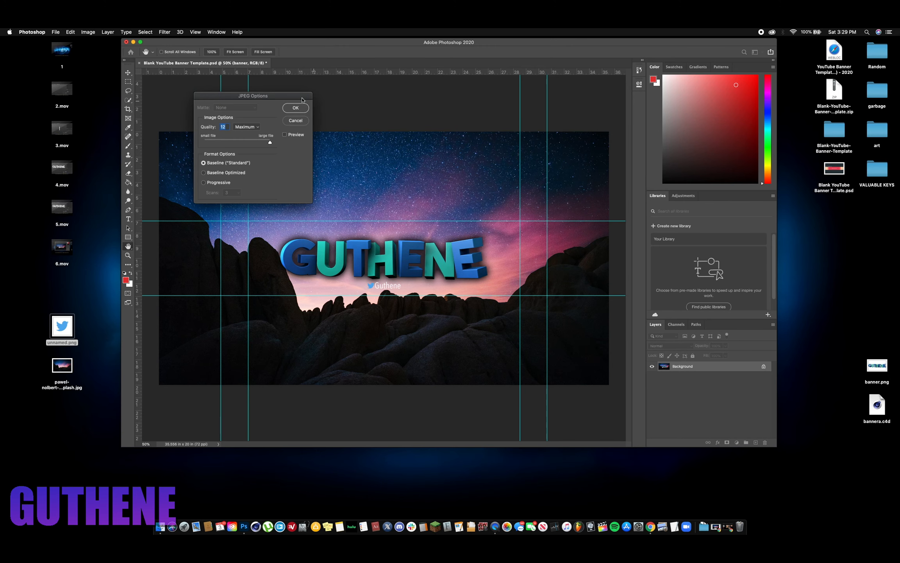
key("Return")
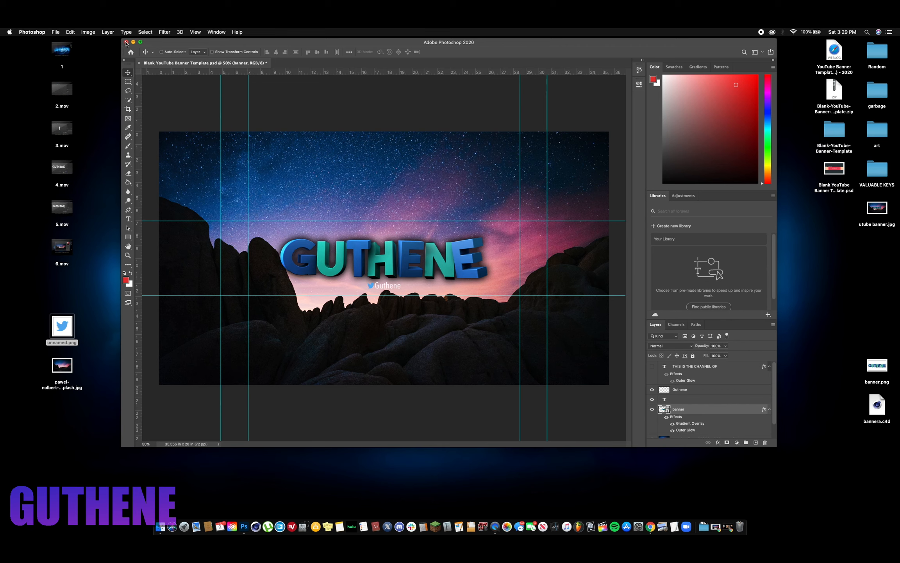
- Close the banner template without saving its changes and open utube banner.jpg from the desktop in Preview
left_click(126, 42)
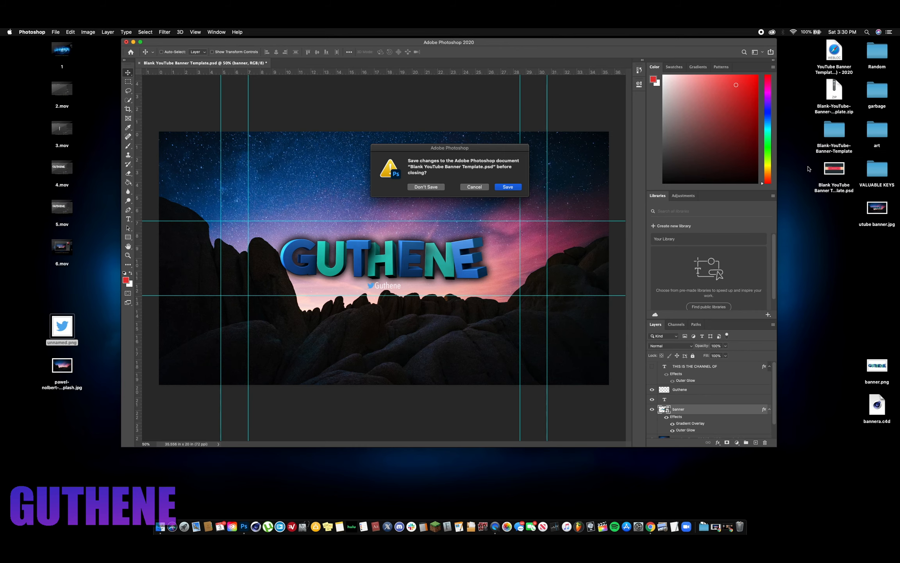
left_click(437, 189)
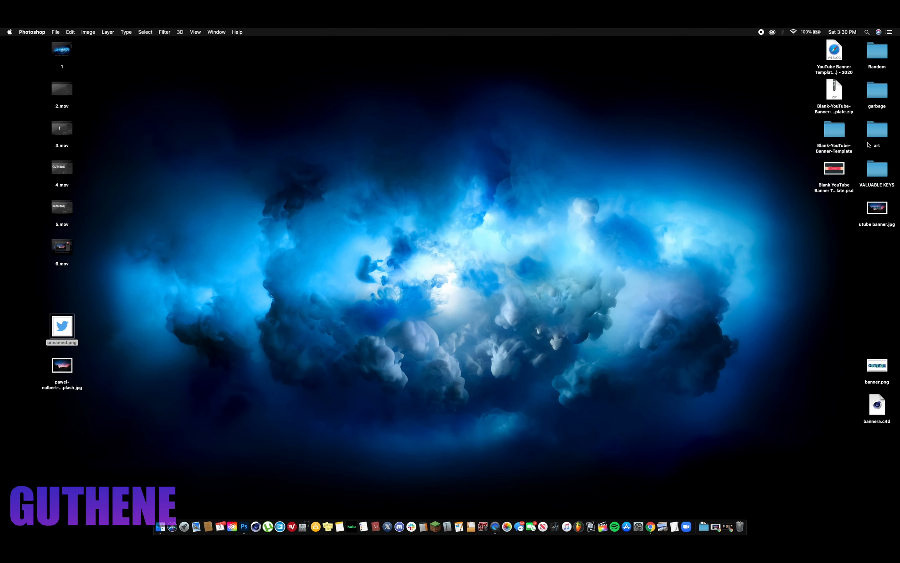
double_click(878, 211)
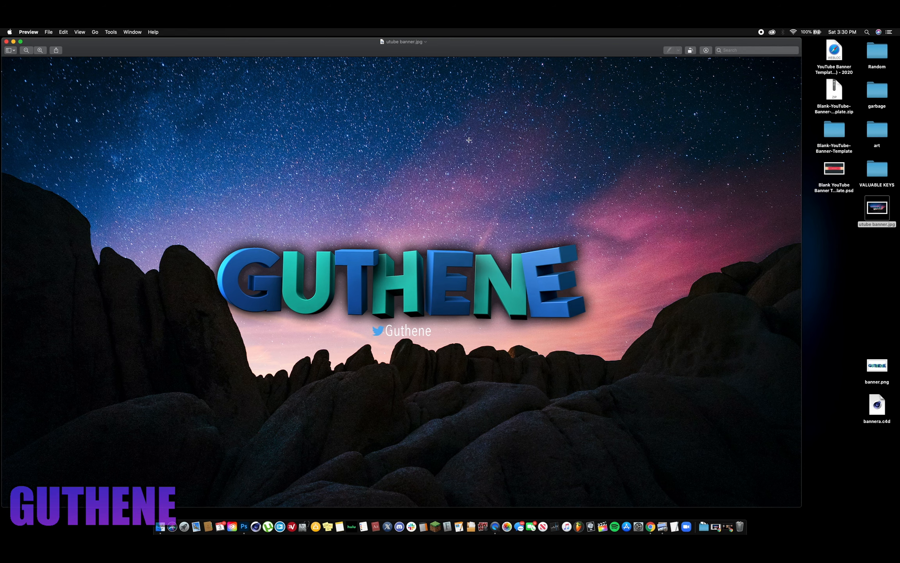
left_click_drag(314, 46, 360, 43)
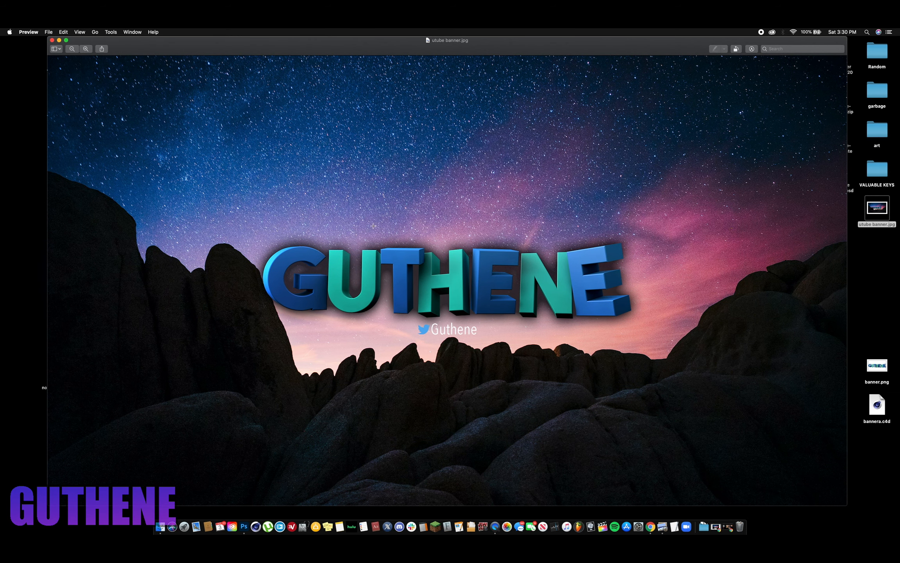